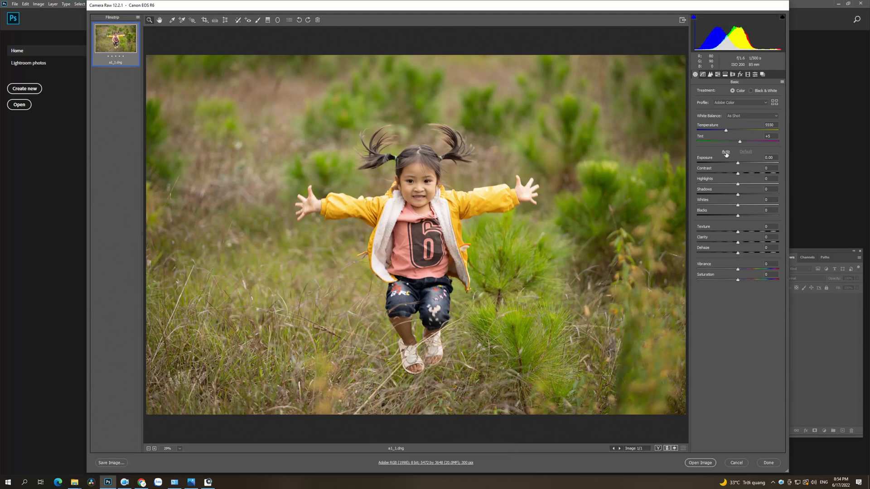
Apply the a1_1fdf.xmp preset in Camera Raw and open the graded photo in Photoshop
click(782, 82)
click(800, 162)
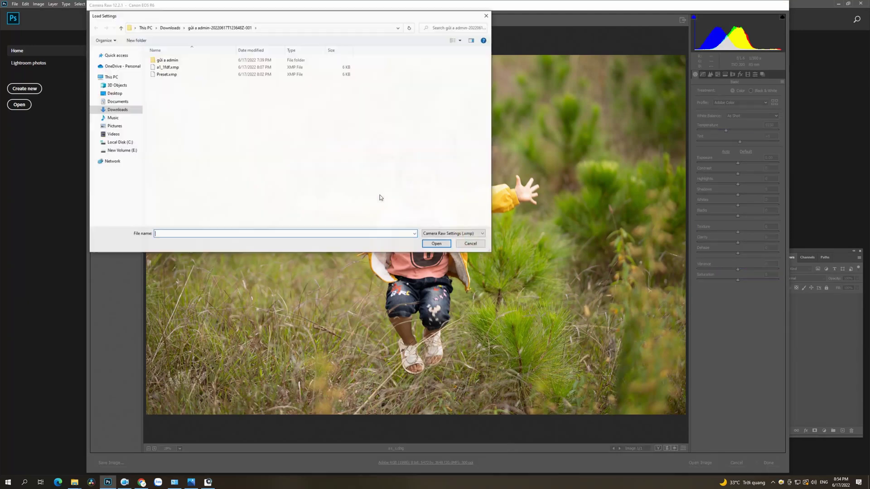
click(164, 68)
double_click(164, 67)
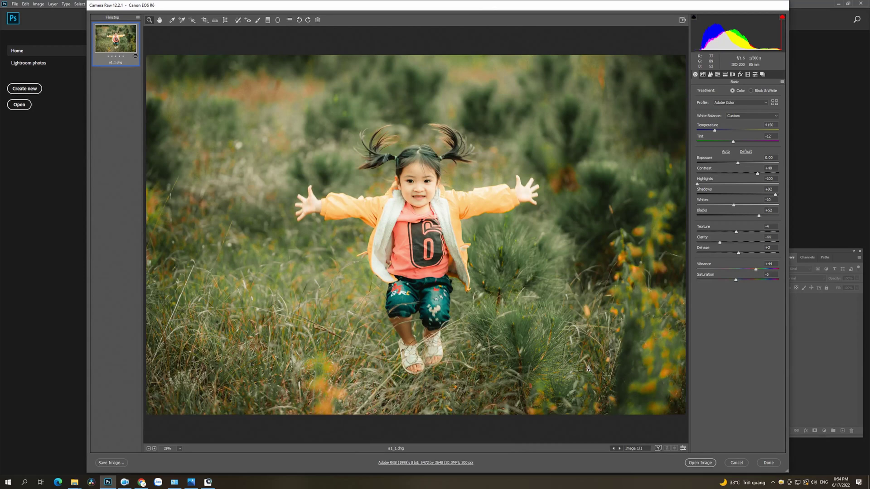
click(675, 448)
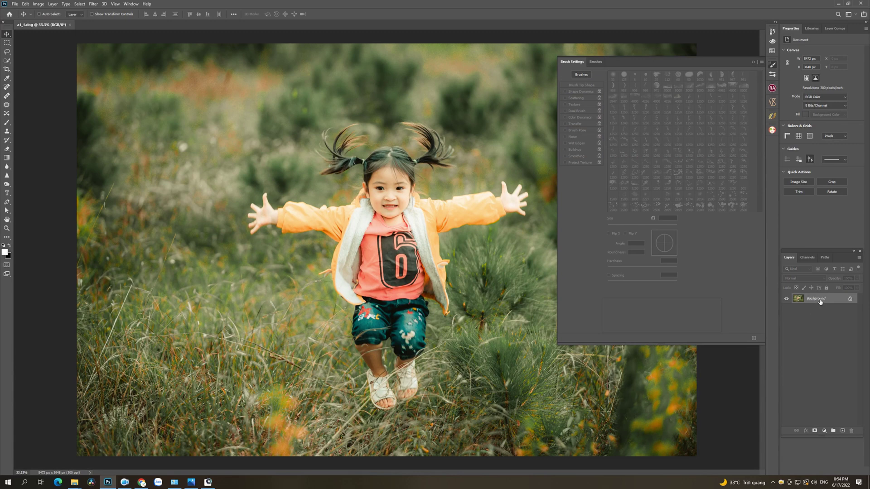
Duplicate the Background layer and sharpen the copy with the Custom filter
drag(819, 301, 842, 431)
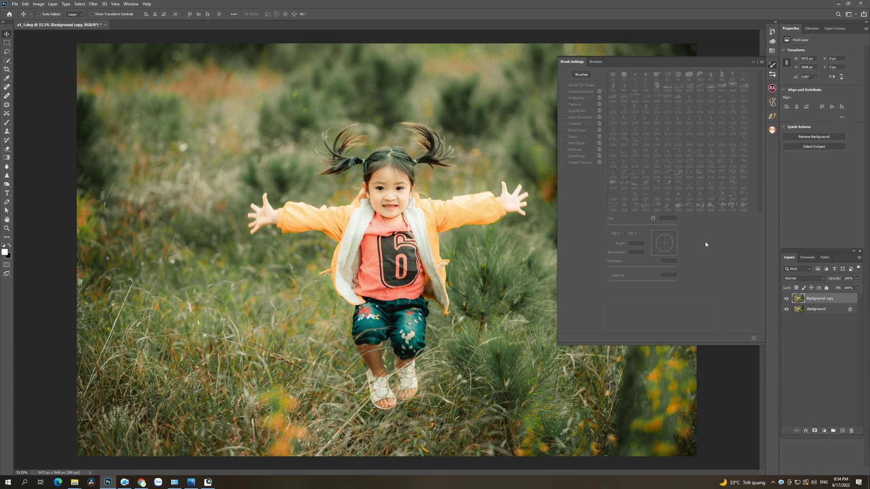
click(753, 63)
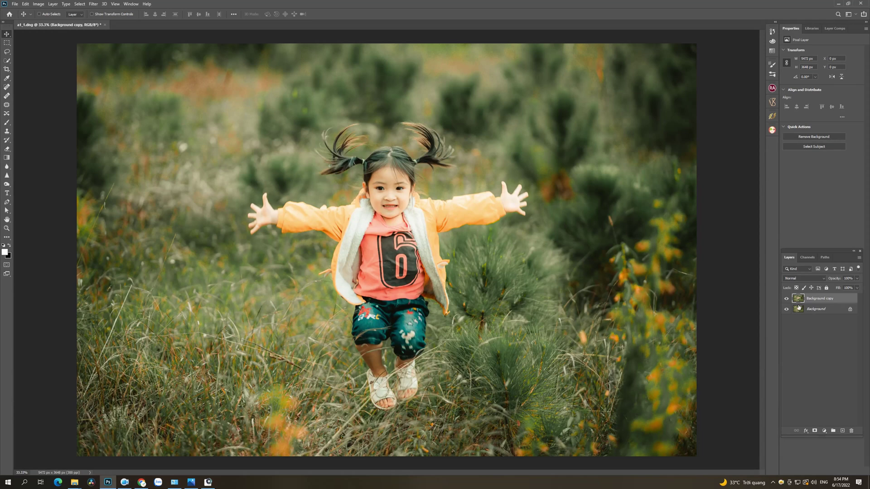
click(93, 3)
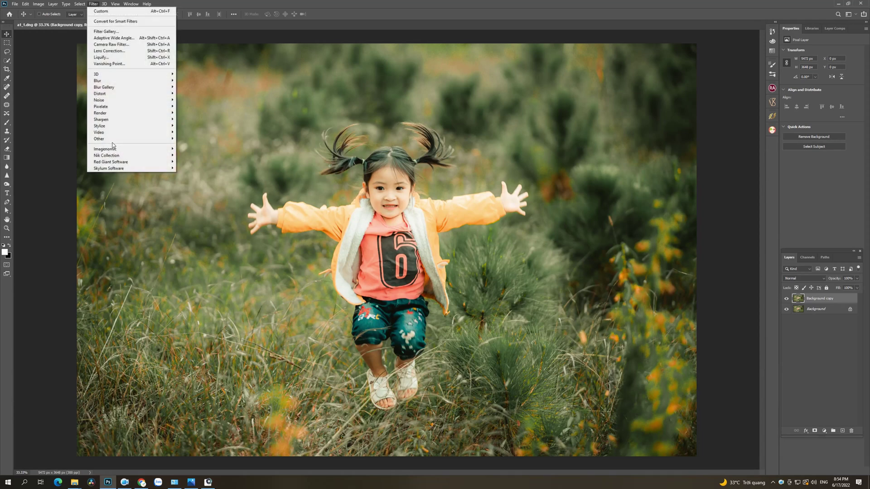
mouse_move(105, 148)
click(191, 139)
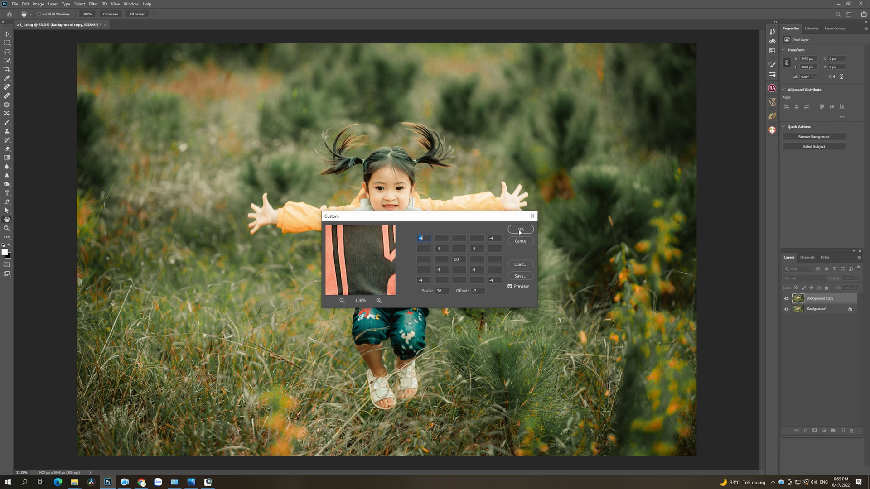
click(520, 230)
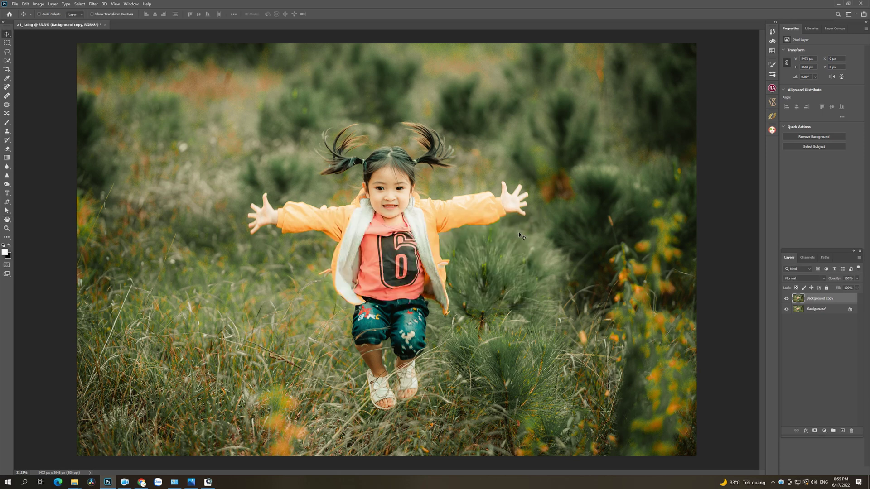
click(786, 299)
Add a Selective Color adjustment layer and target its Yellows range
click(787, 299)
click(824, 430)
click(829, 428)
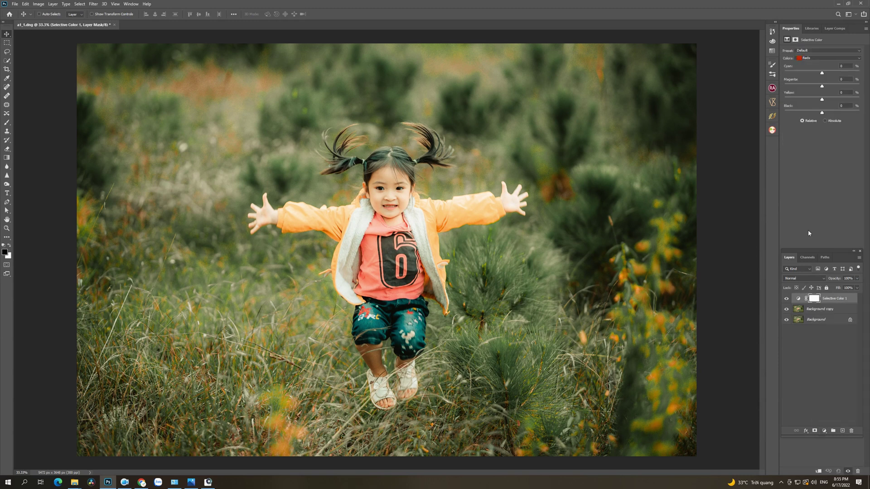
key(z)
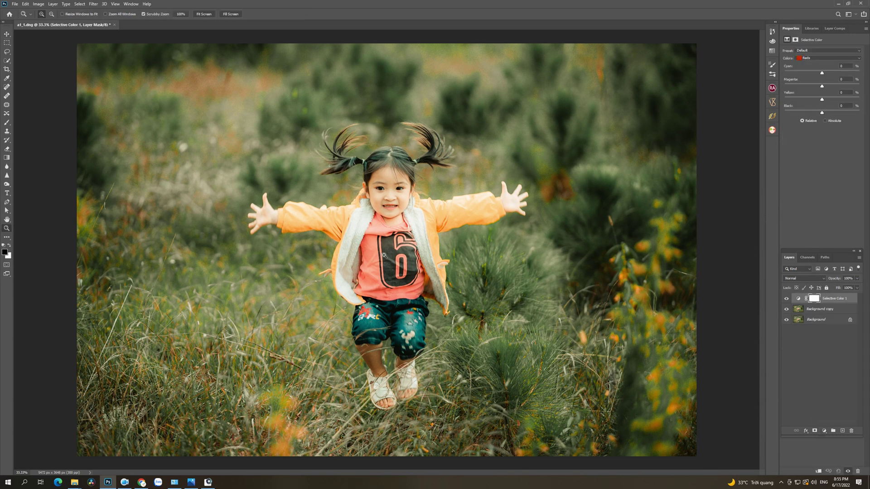
alt+click(385, 255)
key(v)
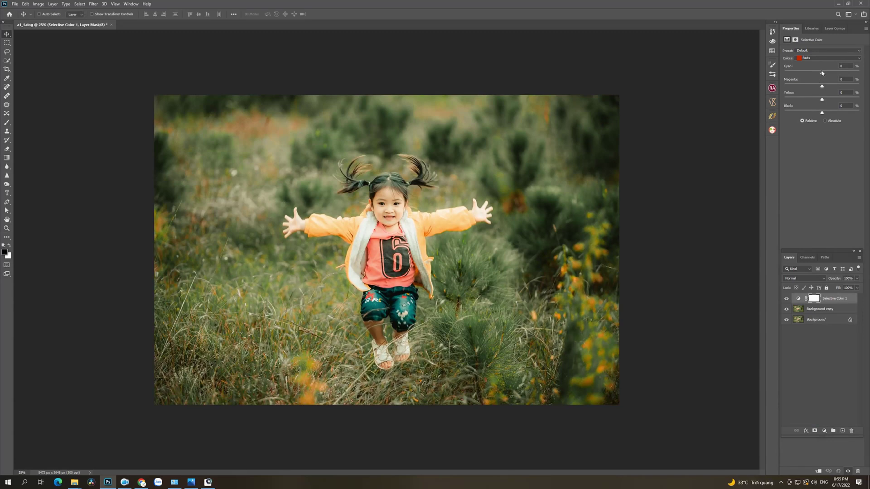
click(829, 58)
click(815, 65)
Raise the Cyan, Magenta and Yellow sliders for the Yellows range
mouse_move(822, 71)
mouse_down()
mouse_move(804, 73)
mouse_move(839, 73)
mouse_up()
drag(846, 74, 831, 74)
key(Down)
click(837, 60)
mouse_move(822, 86)
mouse_down()
mouse_move(838, 87)
mouse_move(831, 87)
mouse_up()
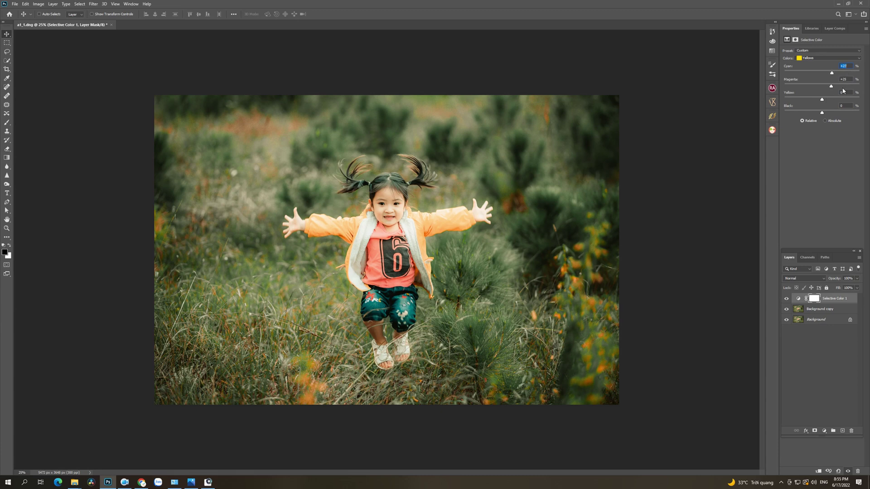
key(Down)
mouse_move(822, 101)
mouse_down()
mouse_move(804, 101)
mouse_move(838, 95)
mouse_up()
mouse_move(825, 98)
mouse_down()
mouse_move(856, 94)
mouse_move(842, 96)
mouse_up()
mouse_move(839, 100)
mouse_down()
mouse_move(827, 103)
mouse_move(838, 104)
mouse_up()
Fine-tune the Yellows' cyan and set the Yellows' black to +7
click(850, 67)
key(Up)
key(Up)
key(Up)
key(Down)
click(849, 93)
mouse_move(822, 112)
mouse_down()
mouse_move(836, 111)
mouse_move(826, 113)
mouse_up()
In the Greens range, set magenta to +25, adjust yellow, and set black to about +43
click(815, 58)
mouse_move(822, 72)
mouse_down()
mouse_move(809, 73)
mouse_move(856, 73)
mouse_up()
key(ctrl+z)
mouse_move(822, 86)
mouse_down()
mouse_move(805, 87)
mouse_move(842, 83)
mouse_up()
drag(836, 85, 832, 87)
key(Down)
key(Down)
key(Down)
mouse_move(821, 99)
mouse_down()
mouse_move(856, 99)
mouse_move(843, 100)
mouse_up()
mouse_move(832, 113)
mouse_down()
mouse_move(825, 113)
mouse_move(851, 111)
mouse_up()
drag(850, 112, 836, 112)
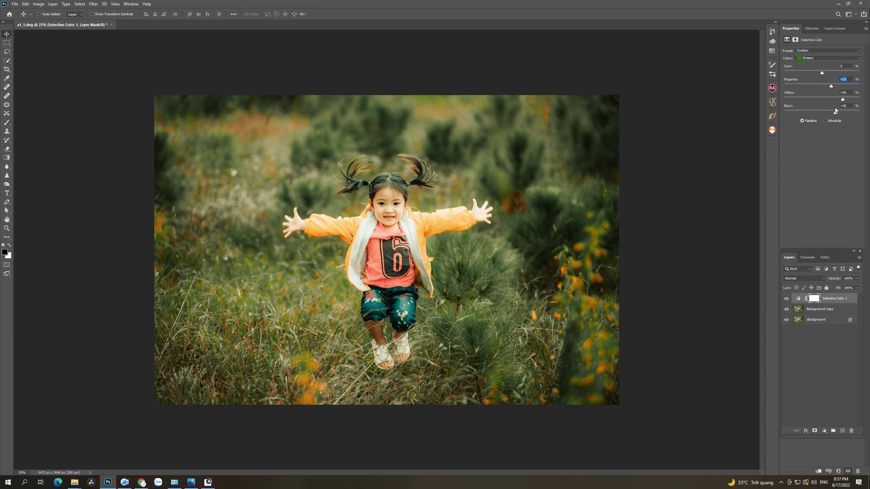
Set the Yellows' black to -1 in Selective Color
click(818, 57)
drag(824, 116, 820, 117)
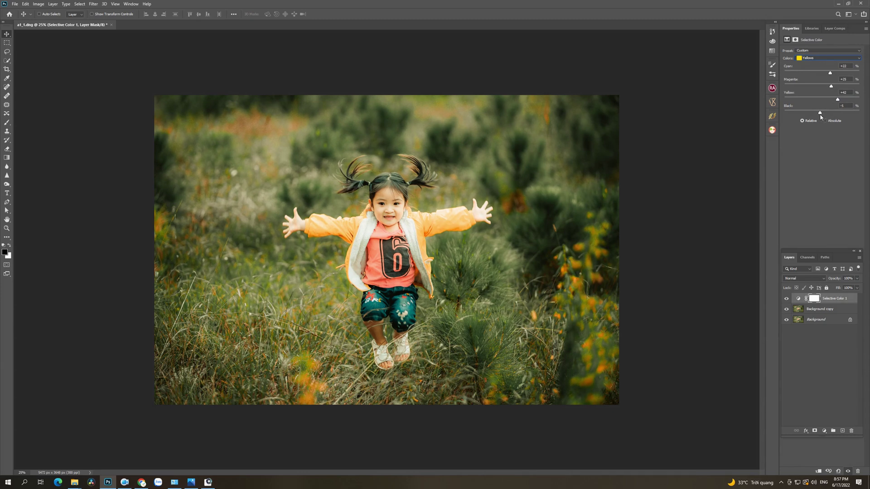
drag(822, 117, 822, 115)
Add cyan +19 to the Whites range, then switch the Colors menu back to Reds
click(819, 58)
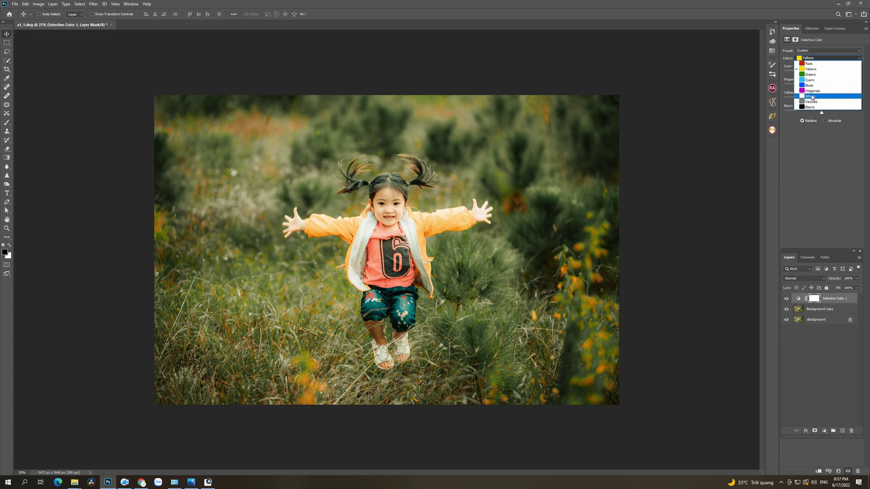
click(812, 97)
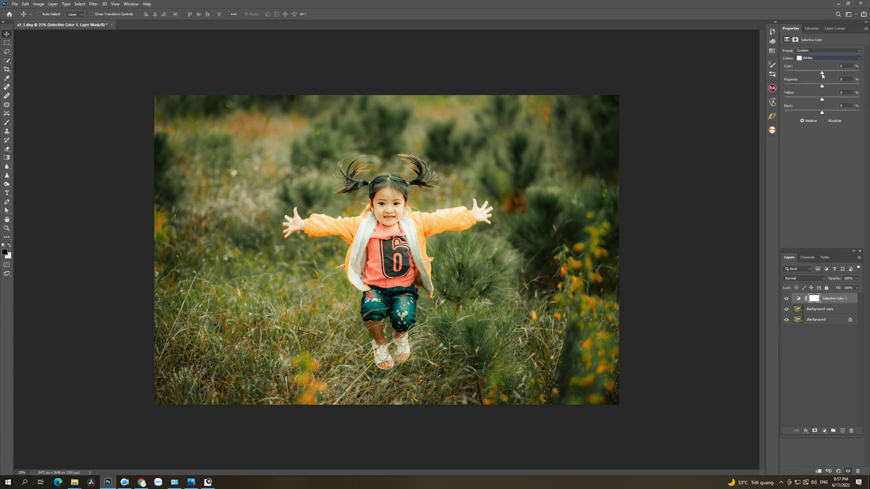
mouse_move(822, 73)
mouse_down()
mouse_move(843, 72)
mouse_move(791, 73)
mouse_up()
click(815, 61)
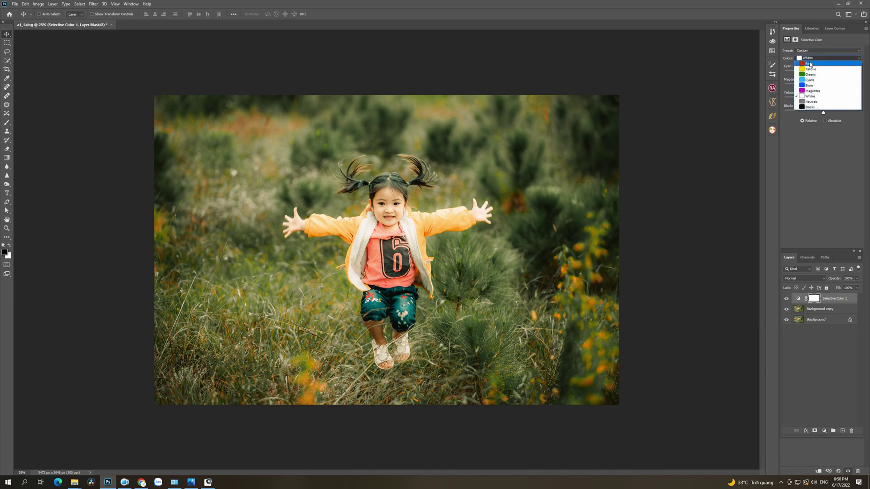
click(813, 61)
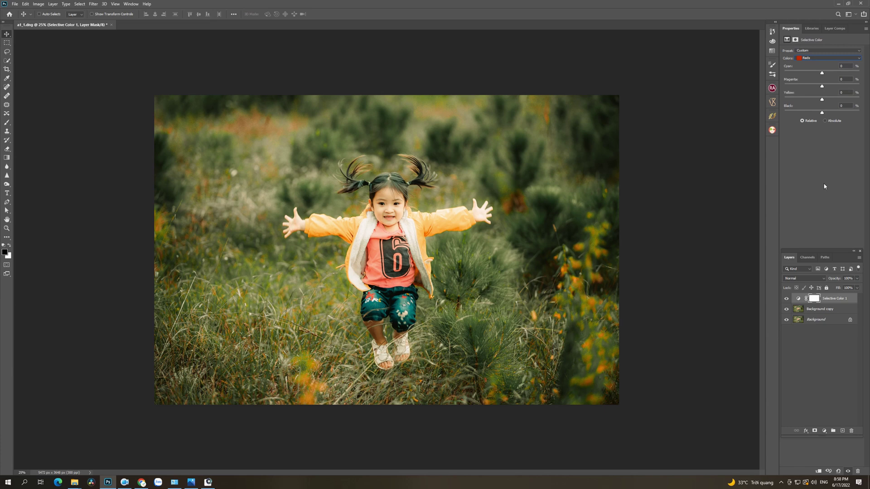
click(824, 430)
Add a Curves layer that darkens the midtones and raises the black point output to 18
click(827, 344)
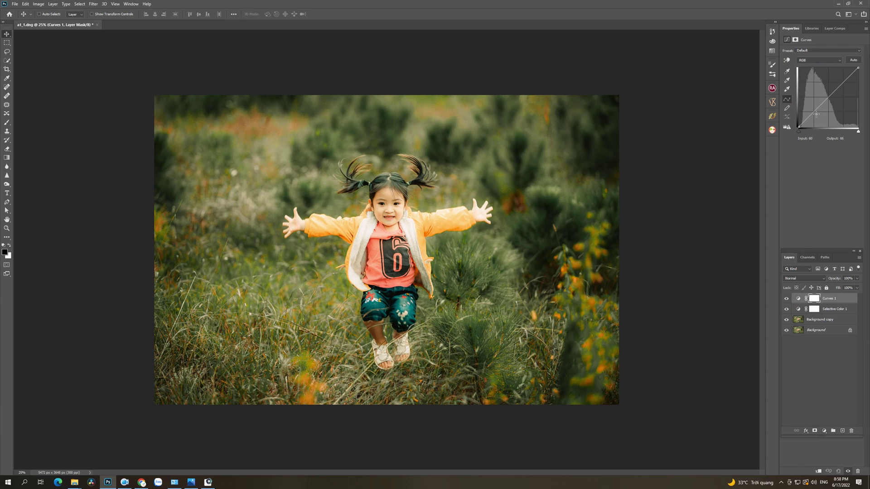
drag(816, 114, 817, 117)
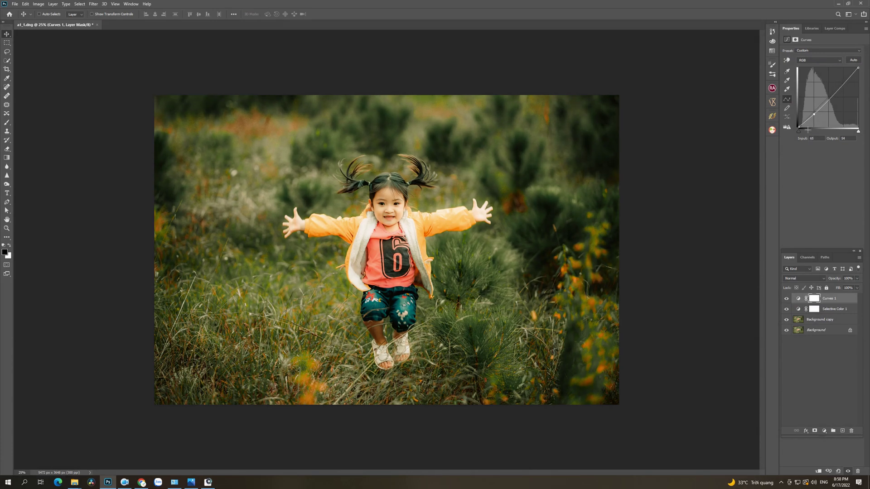
drag(800, 130, 795, 126)
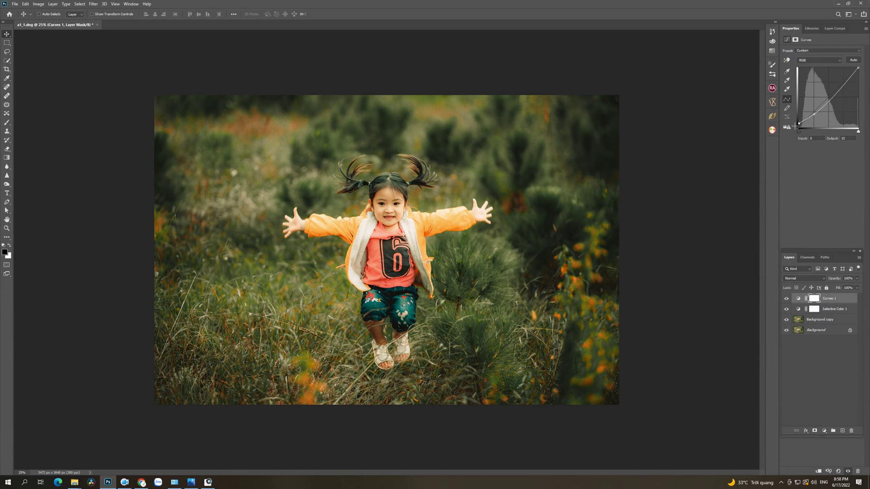
drag(795, 126, 794, 124)
Paint the Curves 1 darkening off the girl's chest on its mask
key(b)
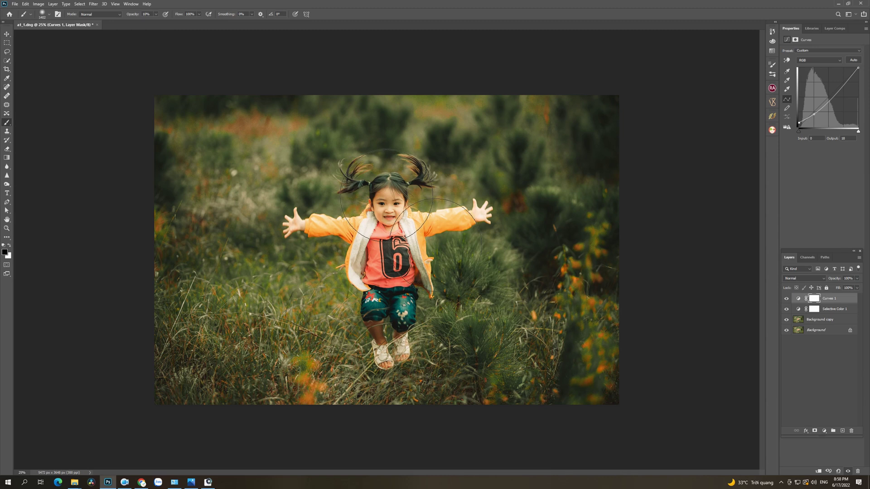
alt+right_click(410, 225)
alt+right_click(409, 226)
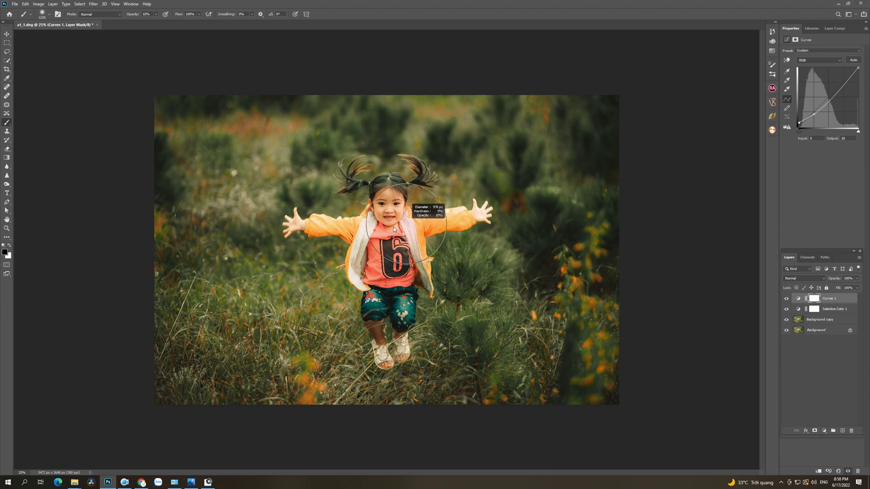
mouse_move(438, 247)
mouse_down()
mouse_move(419, 251)
mouse_move(422, 238)
mouse_up()
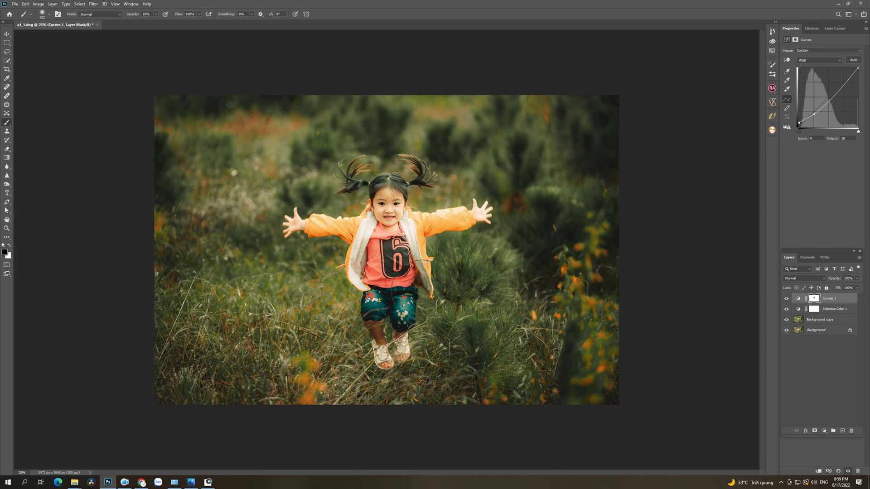
alt+right_click(404, 231)
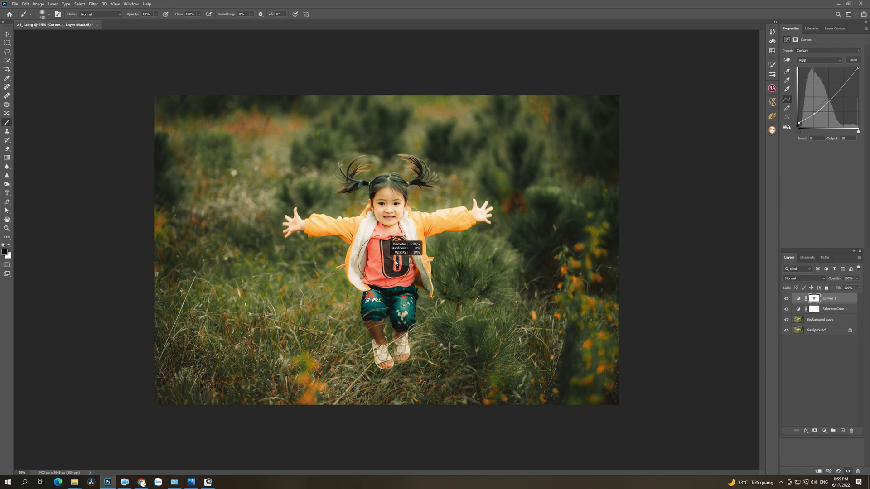
key(bracketright)
key(bracketright)
key(bracketright)
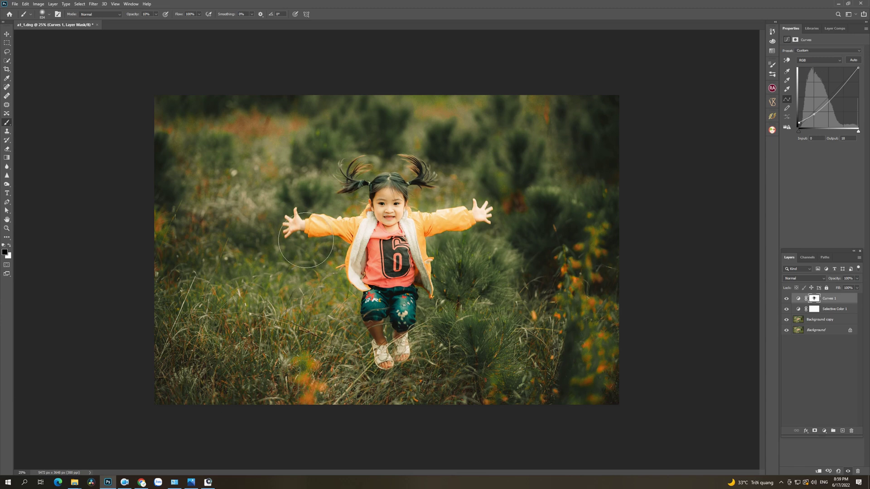
key(bracketright)
Toggle Curves 1 to compare and enlarge the mask brush to about 1322 px
click(787, 299)
click(787, 299)
click(786, 299)
click(787, 299)
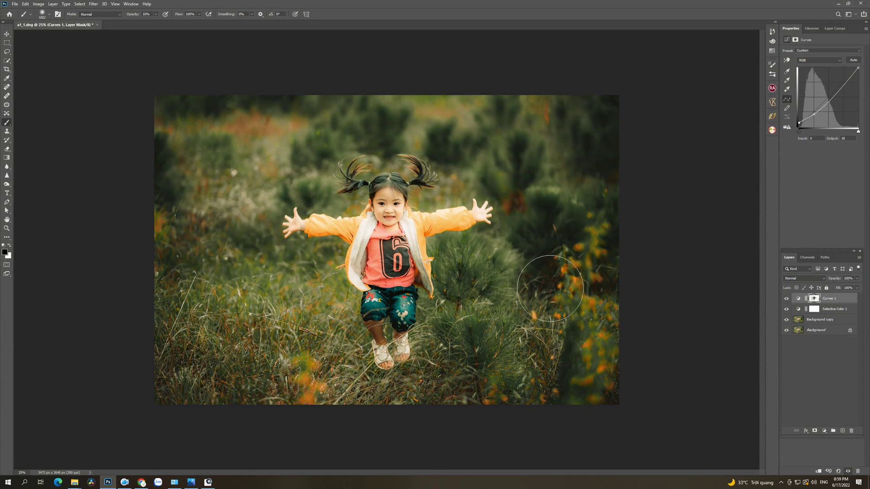
drag(415, 240, 434, 240)
click(787, 298)
Zoom in slightly, recheck Curves 1 and shrink the brush to refine the mask
key(z)
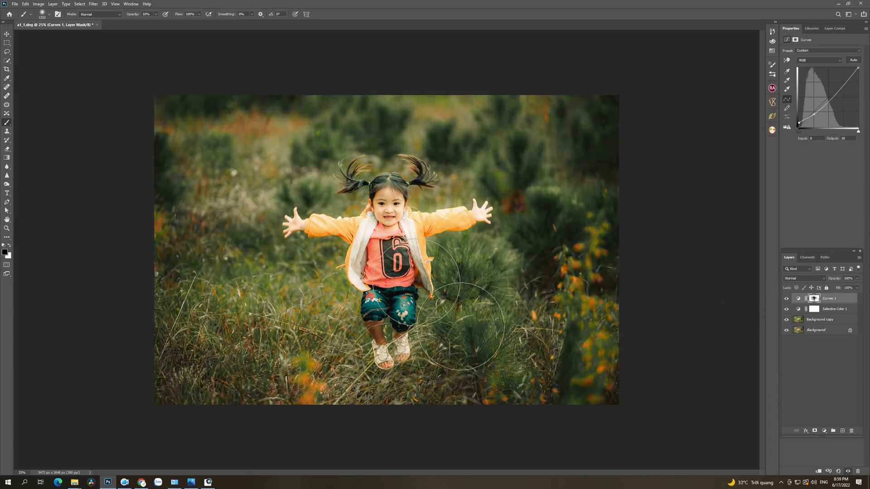
drag(392, 259, 399, 259)
key(v)
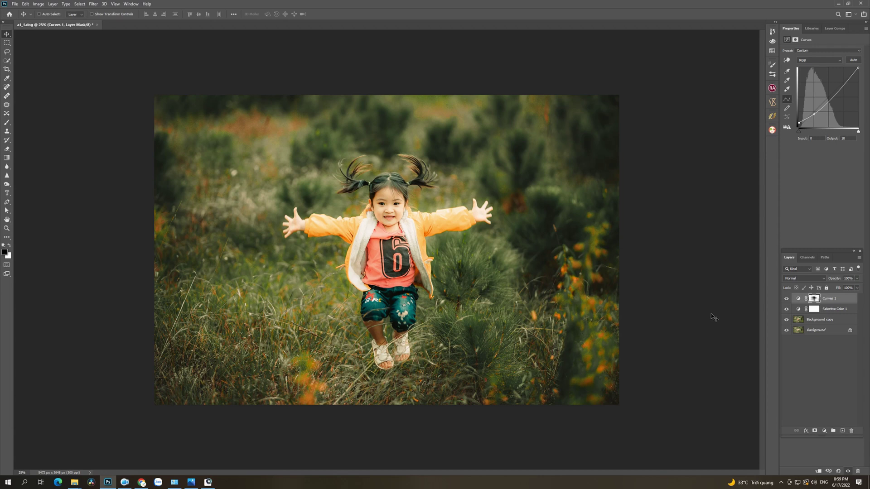
click(787, 298)
click(786, 299)
key(b)
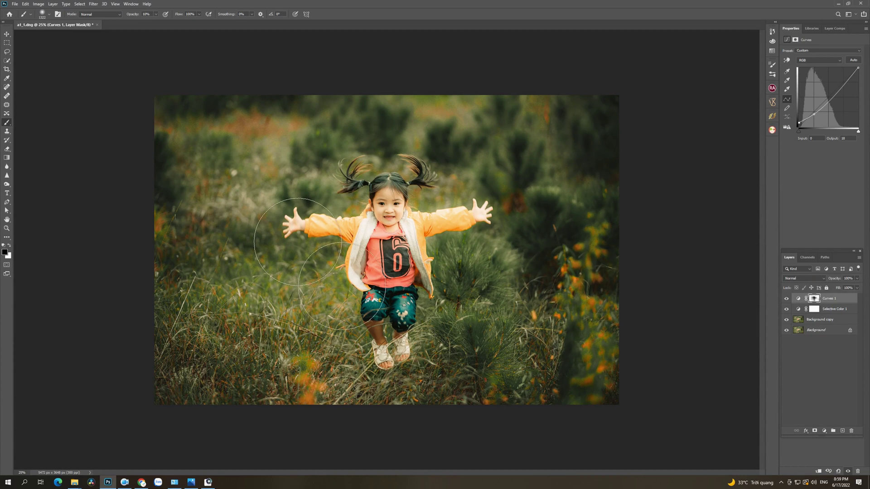
key(bracketleft)
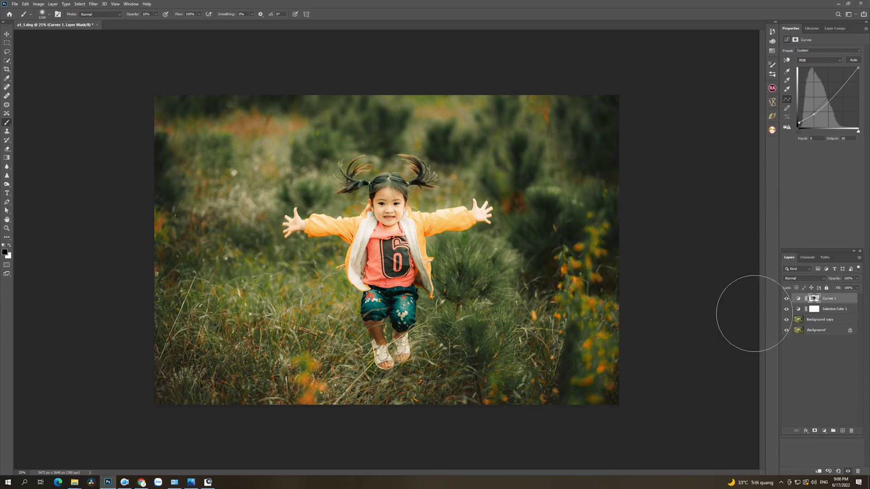
click(787, 299)
Add a Curves 2 layer that slightly darkens midtones and lifts the black point to about 13
click(823, 430)
click(822, 344)
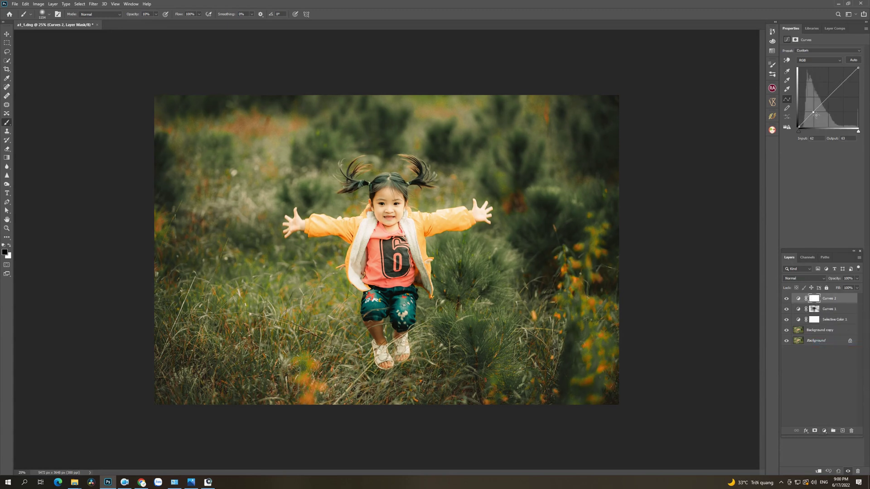
drag(815, 114, 816, 119)
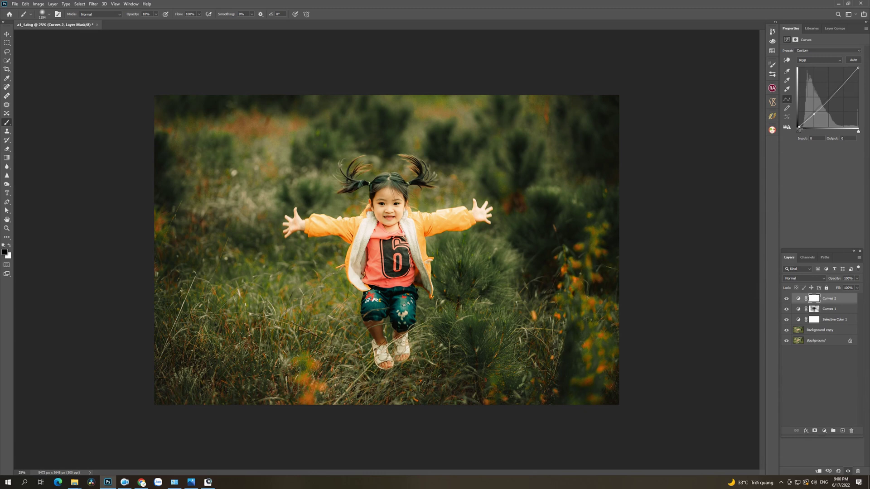
drag(798, 128, 798, 125)
key(Up)
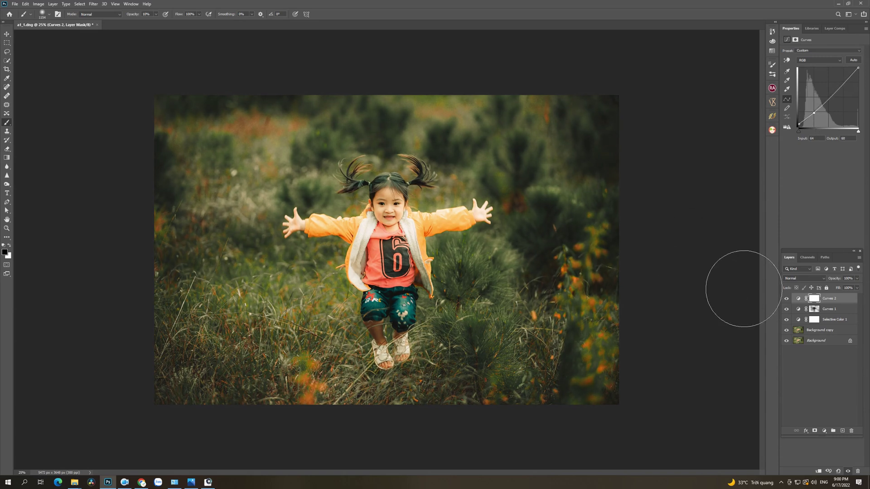
Paint the Curves 2 mask black over the girl and check it zoomed in
click(815, 299)
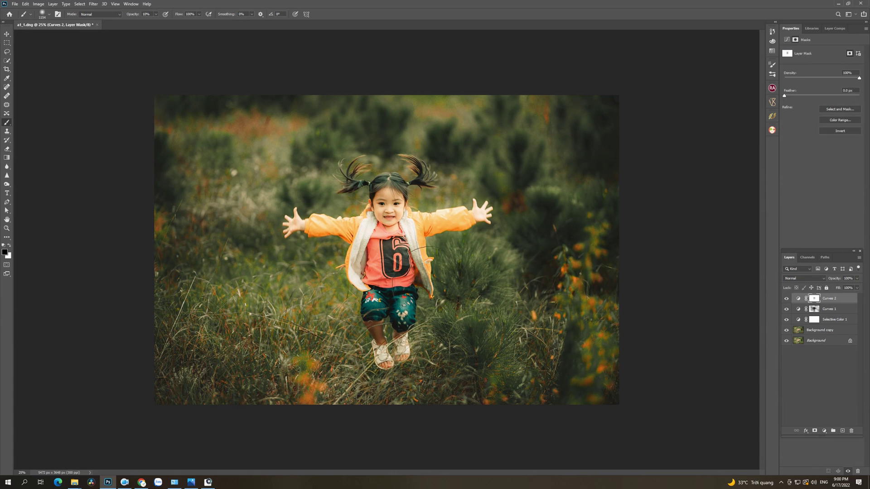
drag(410, 240, 427, 249)
key(z)
click(368, 224)
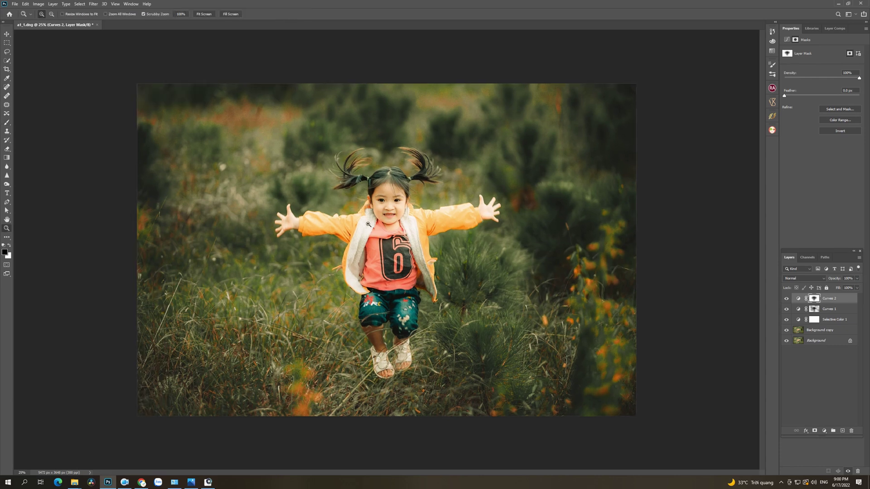
drag(368, 225, 449, 262)
key(v)
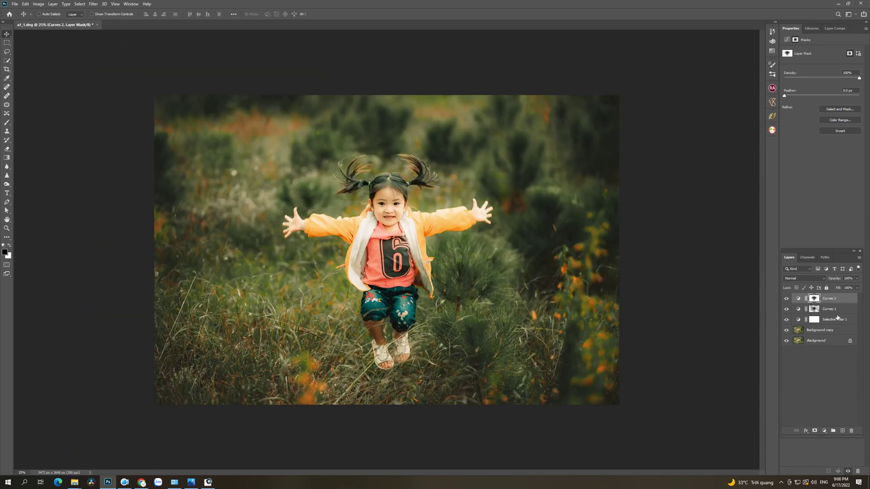
Compare with Curves 2 toggled, then stamp all visible layers into Layer 1
click(786, 298)
click(786, 298)
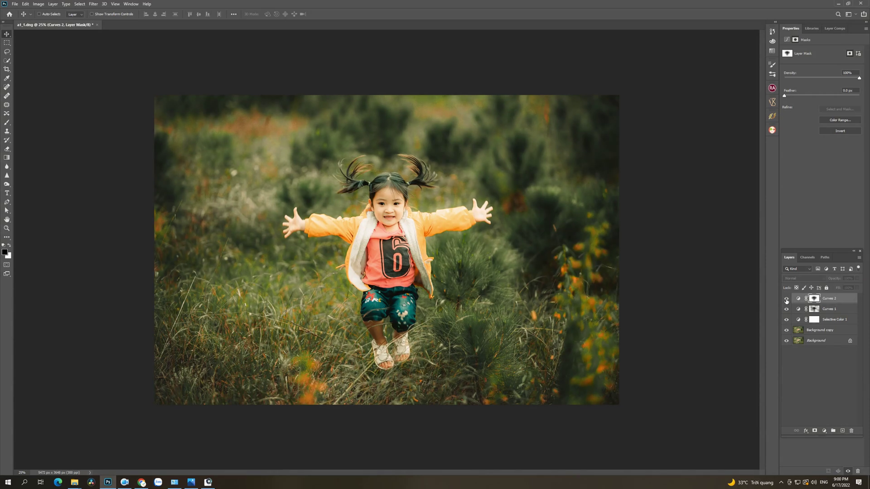
click(786, 298)
key(z)
key(v)
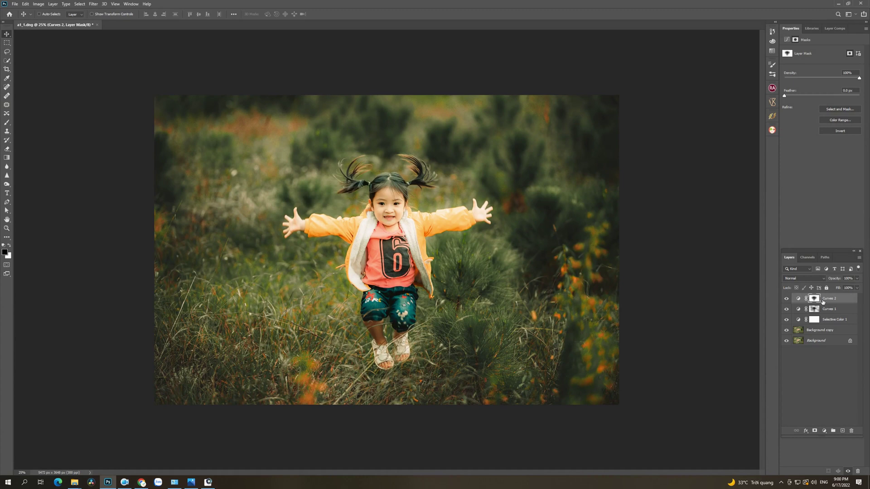
key(ctrl+shift+alt+e)
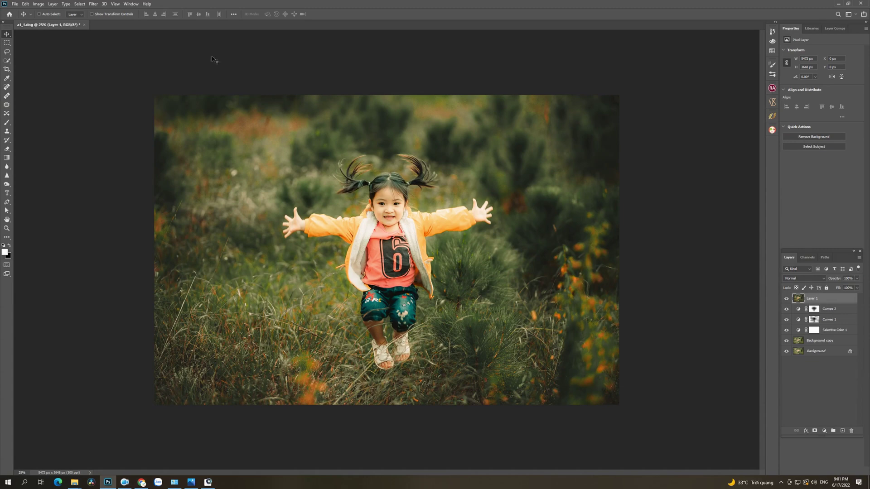
Apply a Camera Raw post-crop vignette to Layer 1: Amount -10, Midpoint 25, Roundness +9
click(94, 4)
click(117, 44)
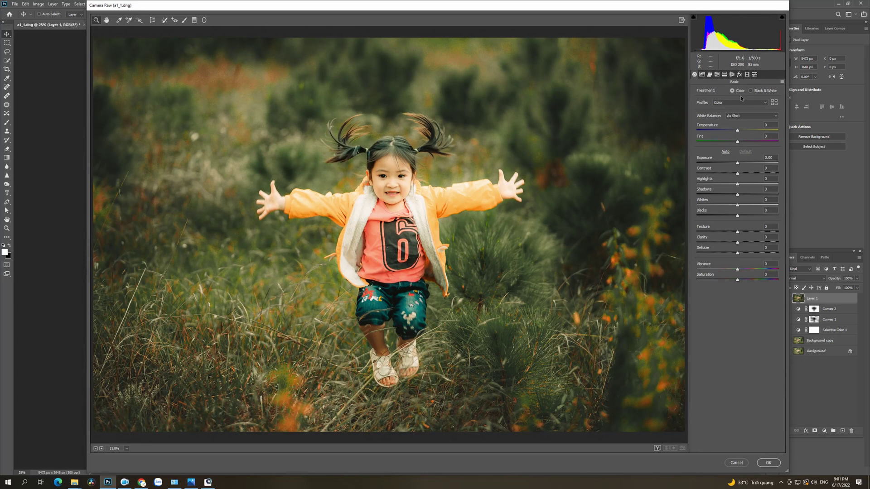
click(739, 74)
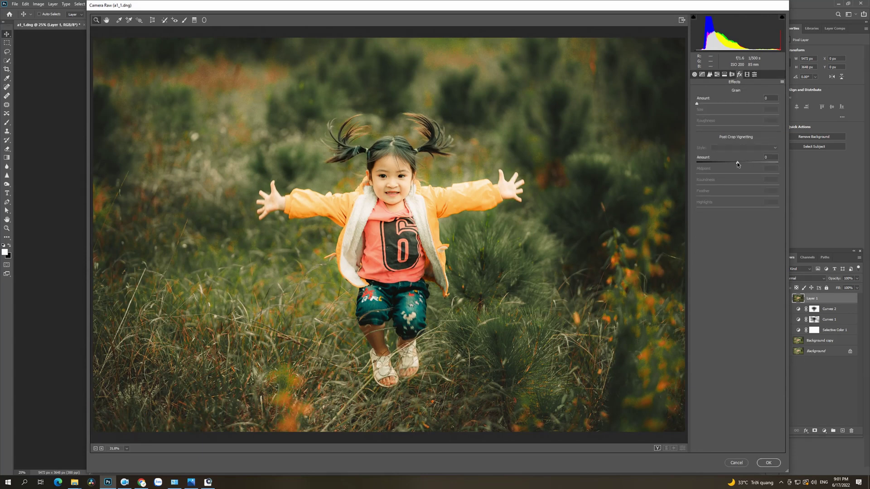
drag(737, 163, 733, 162)
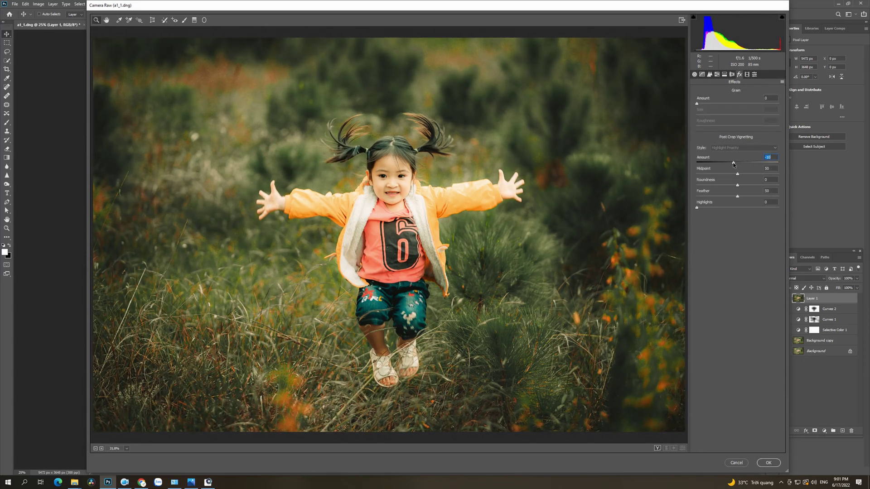
alt+click(422, 216)
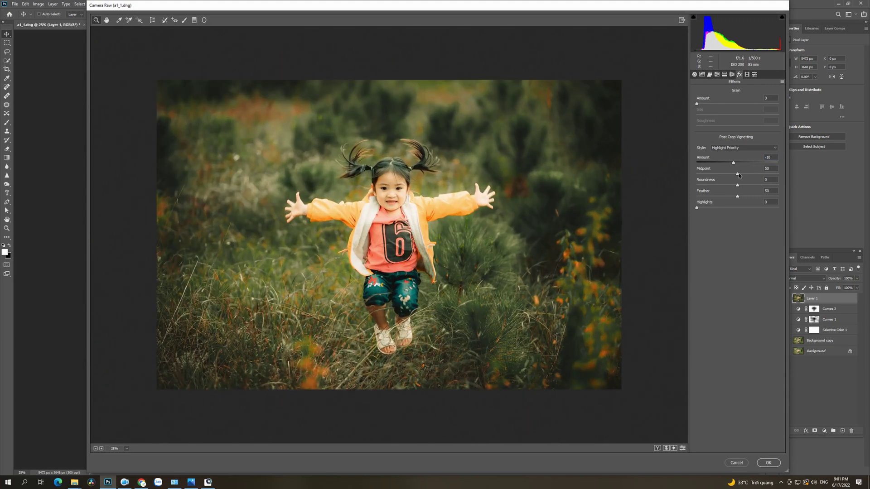
drag(737, 174, 717, 176)
drag(738, 187, 741, 188)
click(762, 464)
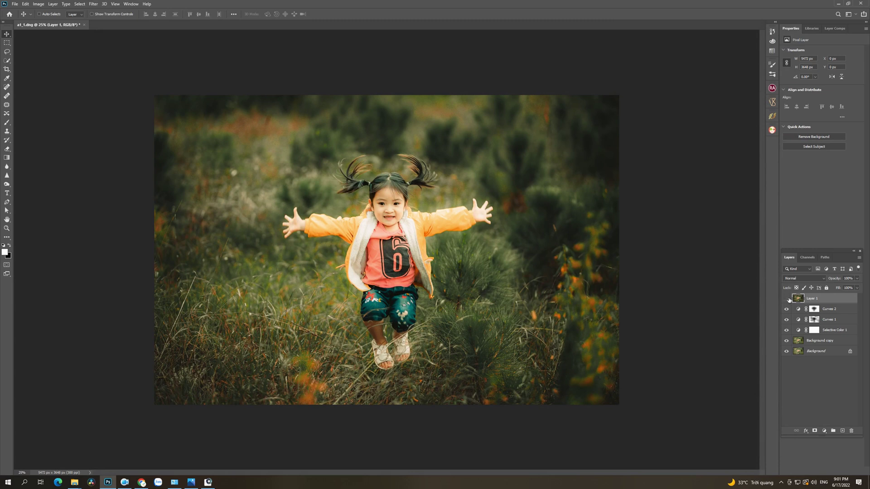
Show Layer 1's vignette and stamp all visible layers into a new Layer 2
click(787, 298)
key(ctrl+shift+alt+e)
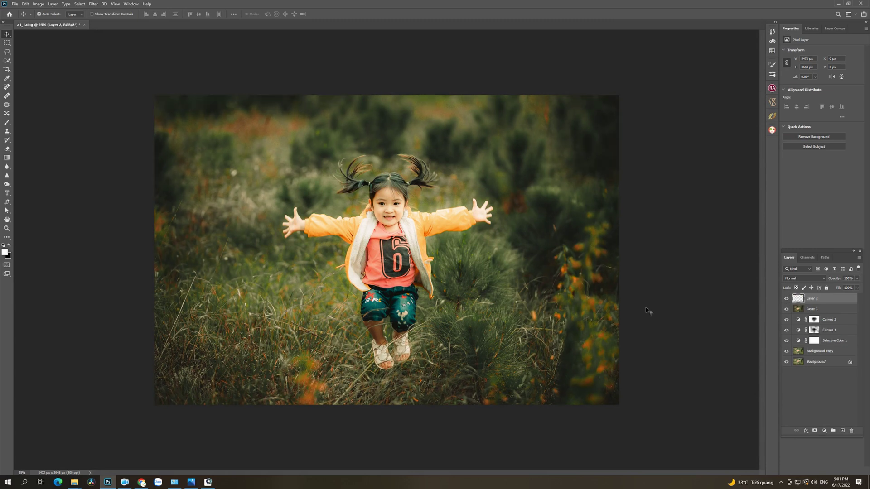
click(94, 4)
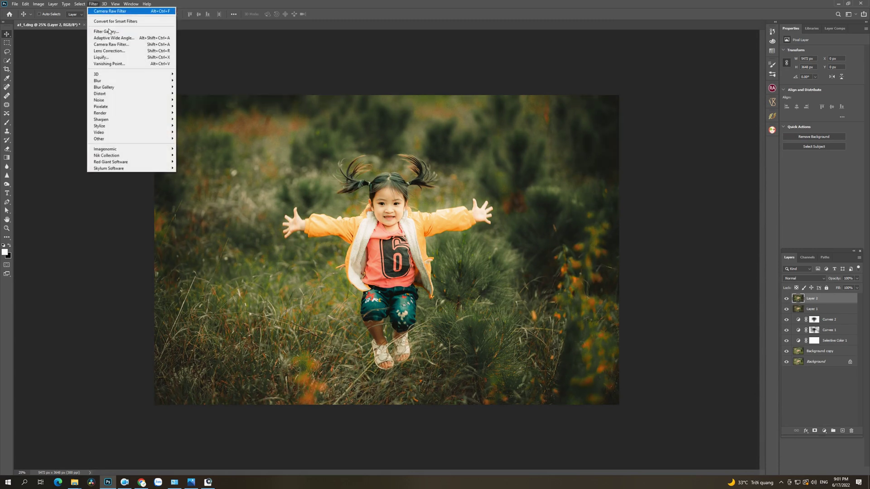
click(109, 44)
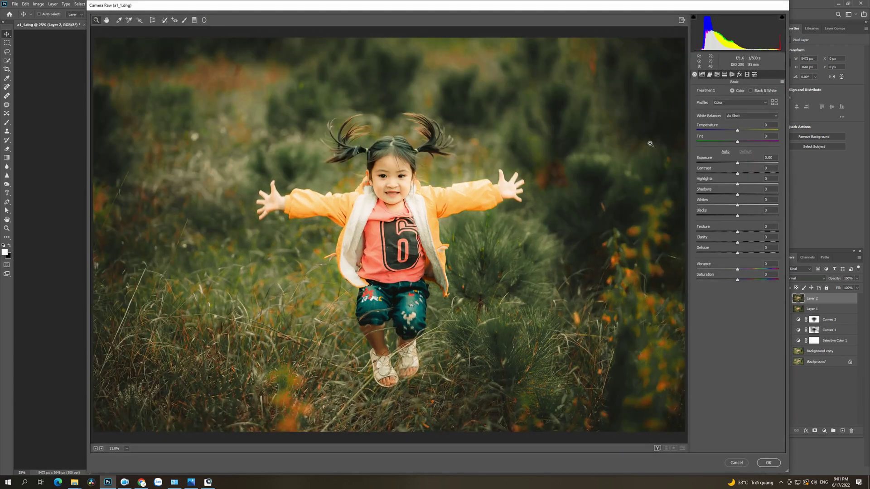
Add Camera Raw film grain, trying amounts around 12 to 17
click(739, 75)
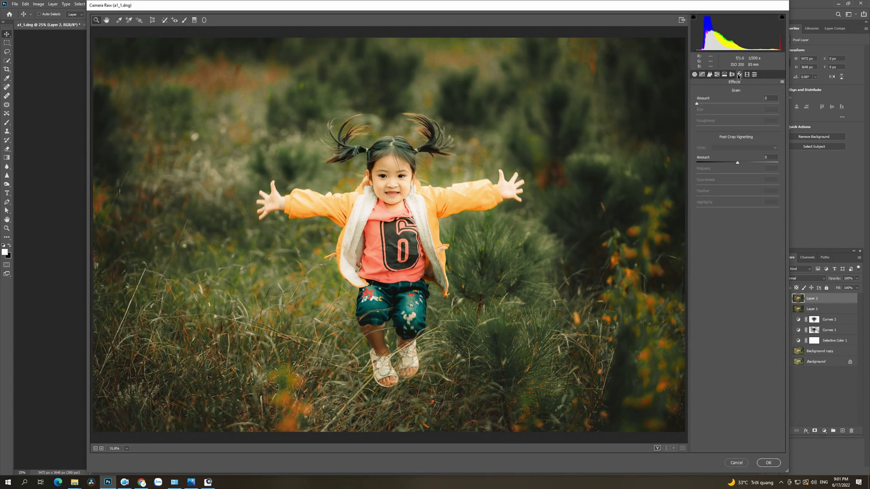
drag(697, 104, 710, 104)
click(421, 198)
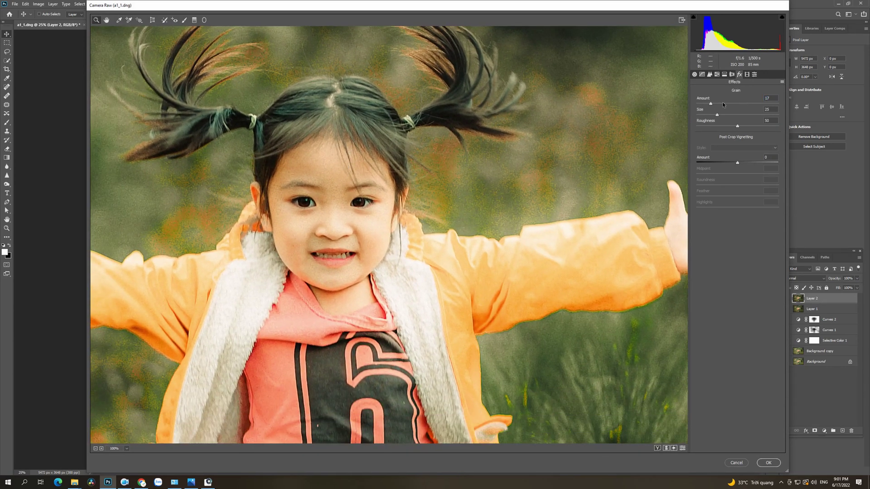
drag(709, 104, 705, 104)
alt+click(545, 191)
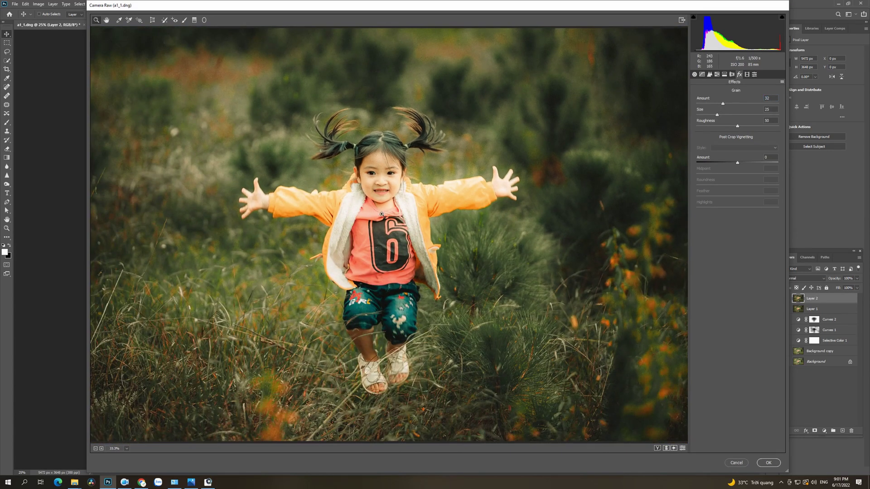
click(382, 215)
Preview grain at amount 28, size 28 and roughness 50, inspecting it on the girl
click(773, 109)
key(Up)
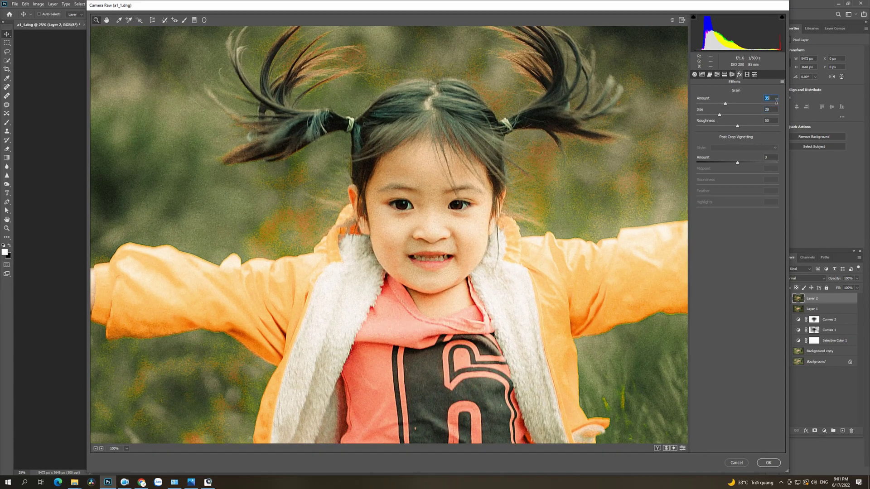
key(Up)
drag(478, 227, 406, 260)
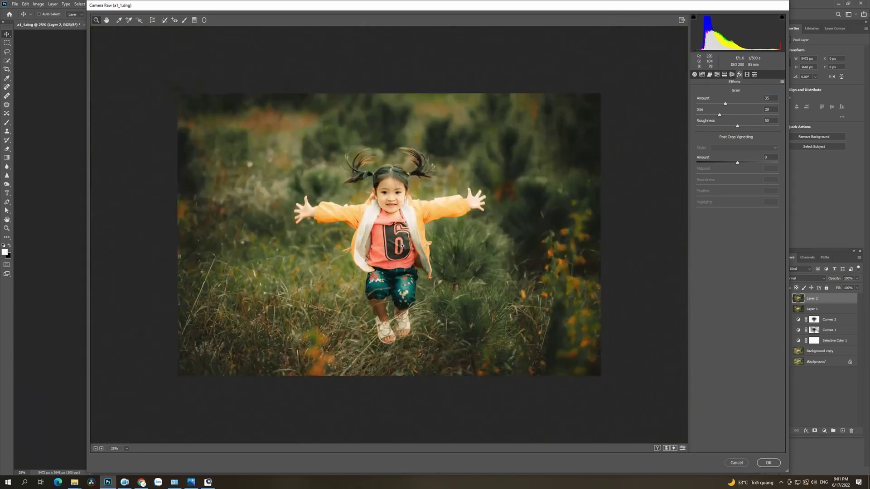
mouse_move(406, 260)
mouse_down()
mouse_move(397, 214)
mouse_move(670, 151)
mouse_up()
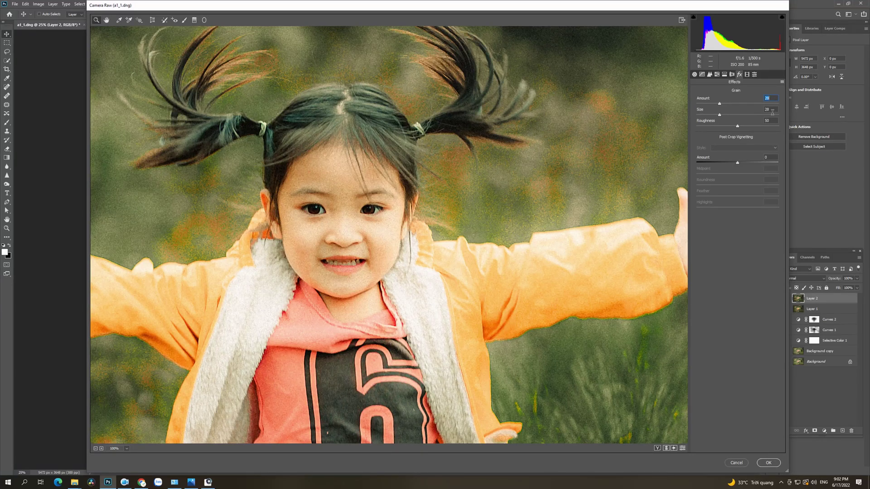
alt+click(385, 256)
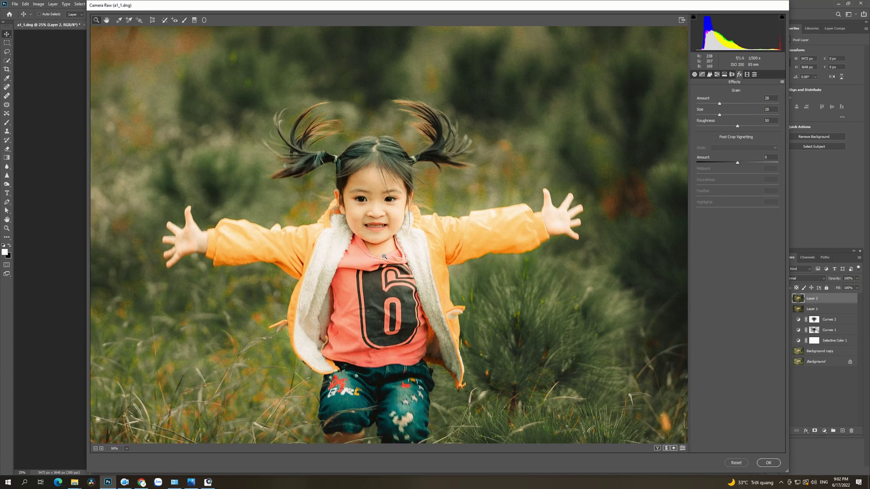
Inspect the grain at several preview zoom levels, nudging the grain size down slightly
mouse_move(384, 256)
mouse_down()
mouse_move(398, 214)
mouse_move(534, 185)
mouse_up()
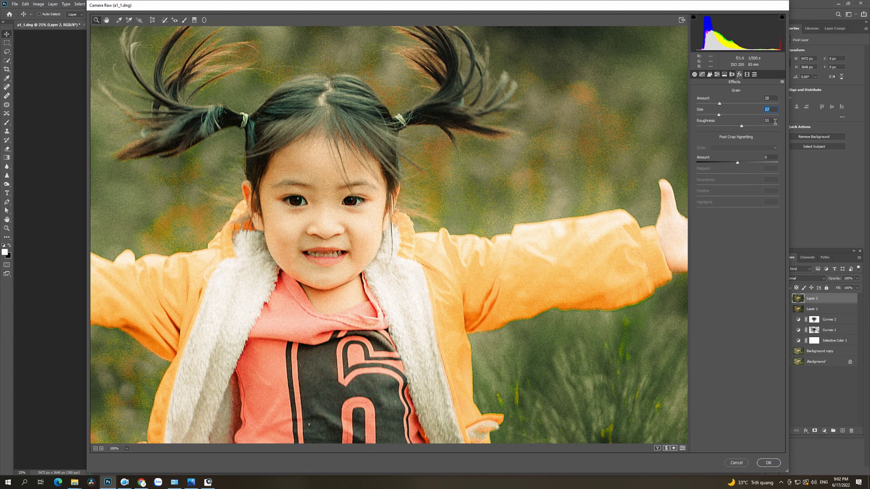
key(Down)
alt+click(371, 217)
alt+click(397, 223)
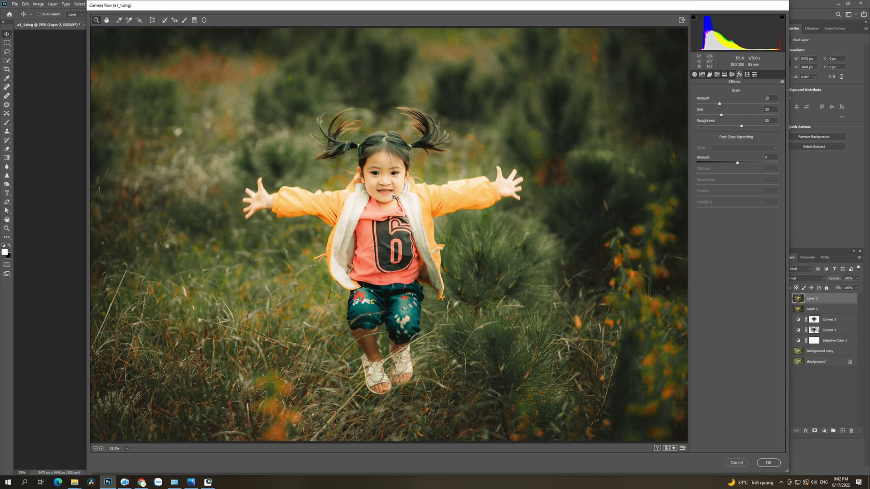
click(395, 198)
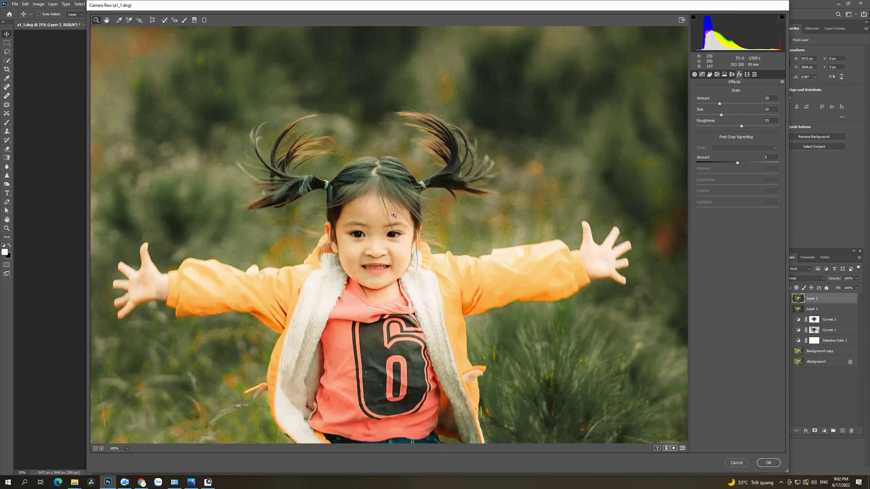
click(386, 298)
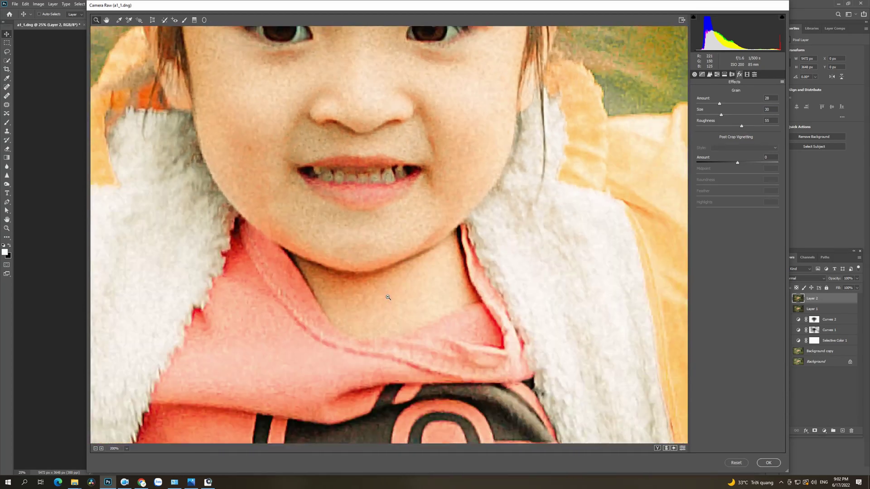
alt+click(389, 290)
alt+click(390, 271)
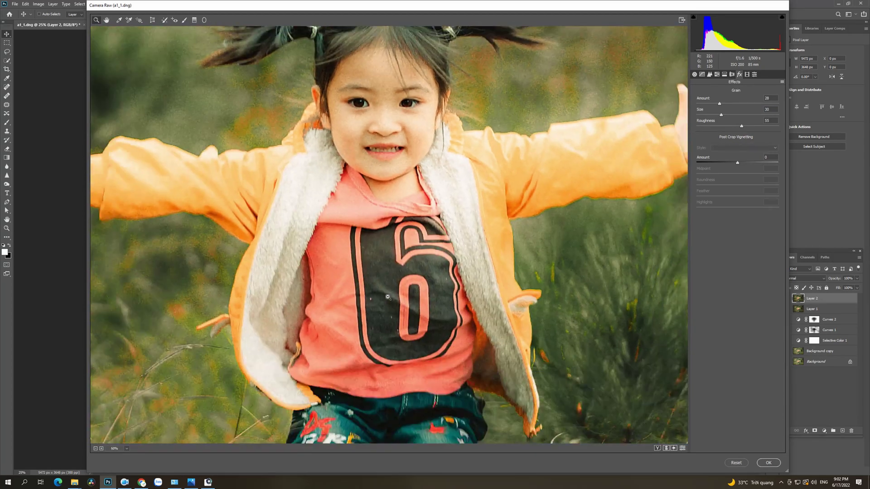
alt+click(395, 245)
alt+click(399, 221)
drag(400, 213, 518, 179)
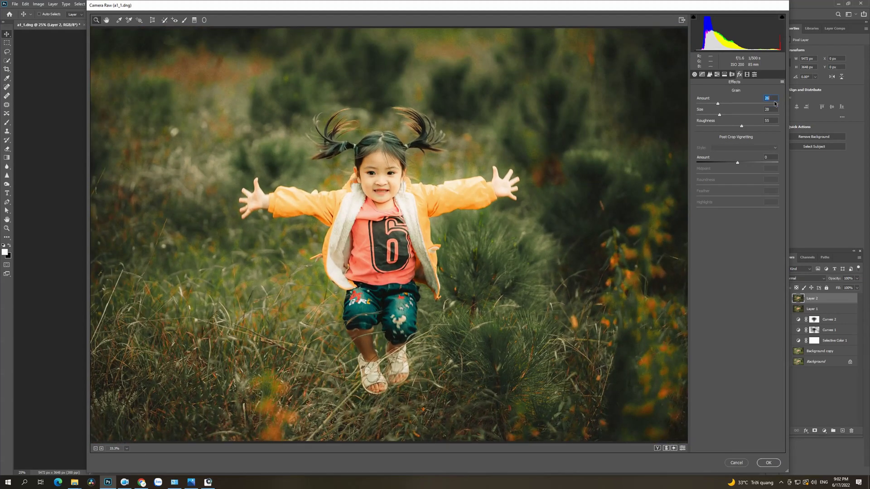
Lower the grain amount to 25 and apply the Camera Raw filter
key(Down)
mouse_move(385, 194)
mouse_down()
mouse_move(440, 322)
mouse_move(428, 290)
mouse_up()
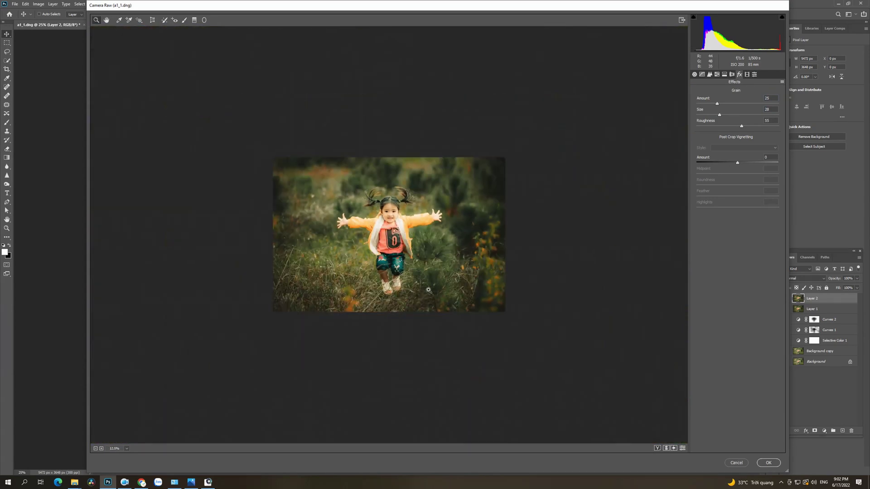
click(428, 290)
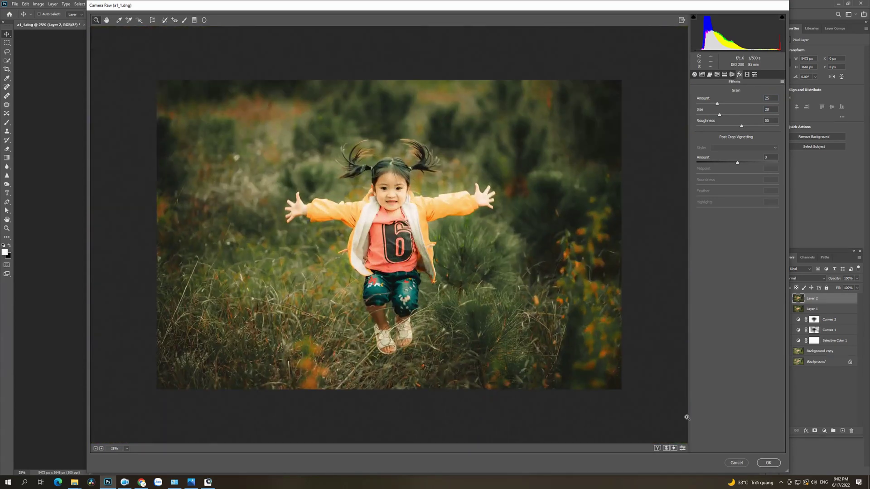
click(768, 463)
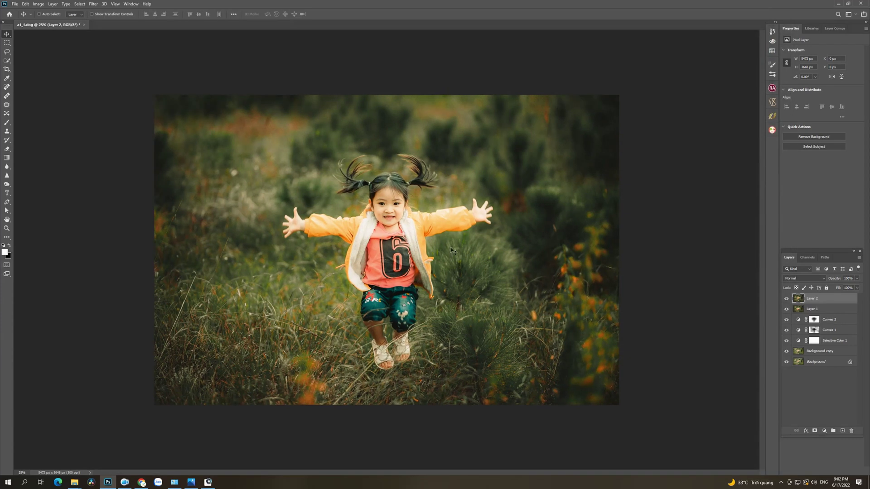
Add a new empty Layer 3 above Layer 2
key(ctrl+minus)
key(ctrl+minus)
key(v)
key(ctrl+plus)
key(ctrl+plus)
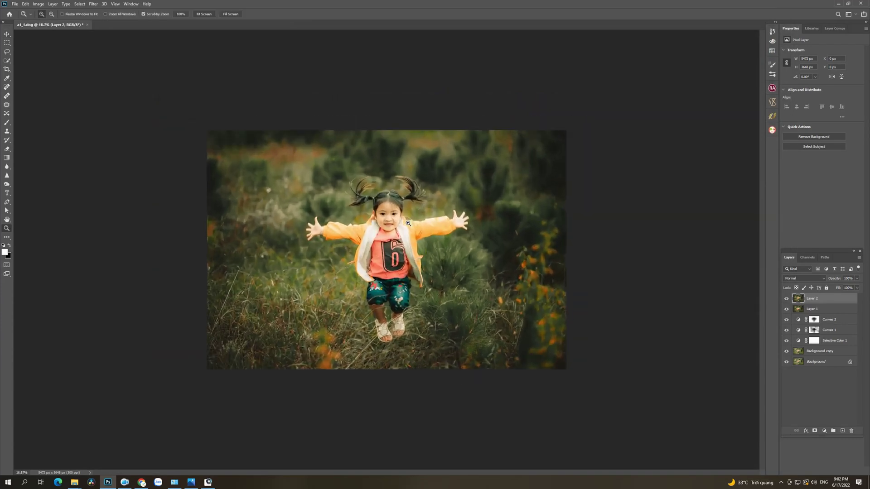
key(ctrl+minus)
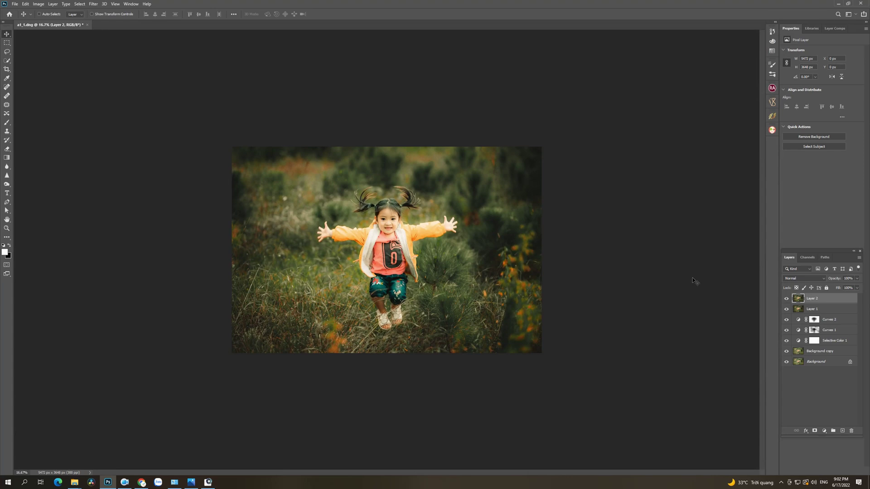
key(ctrl+shift+n)
key(Return)
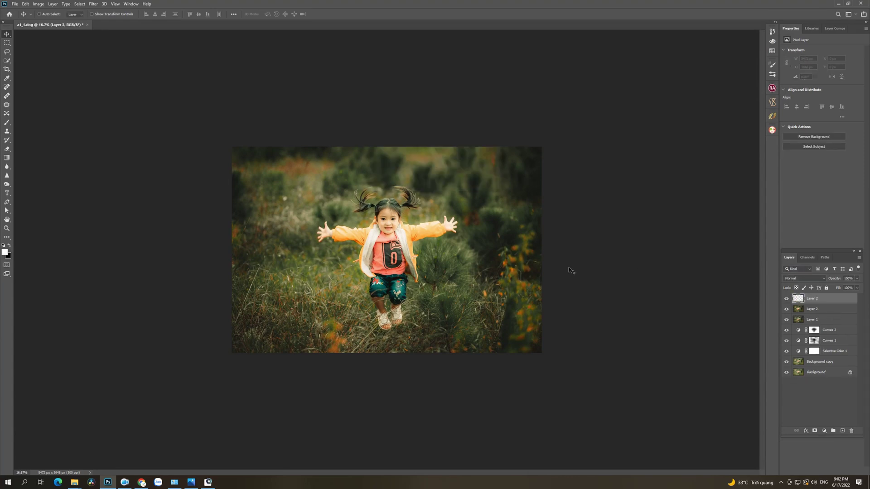
Paint white light on Layer 3 with a brush enlarged to about 2138 px
key(b)
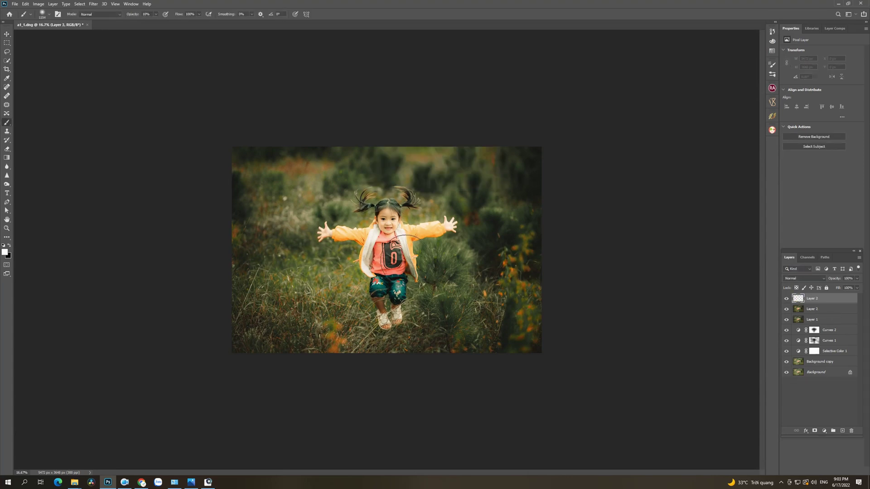
drag(405, 256, 435, 255)
drag(530, 324, 501, 315)
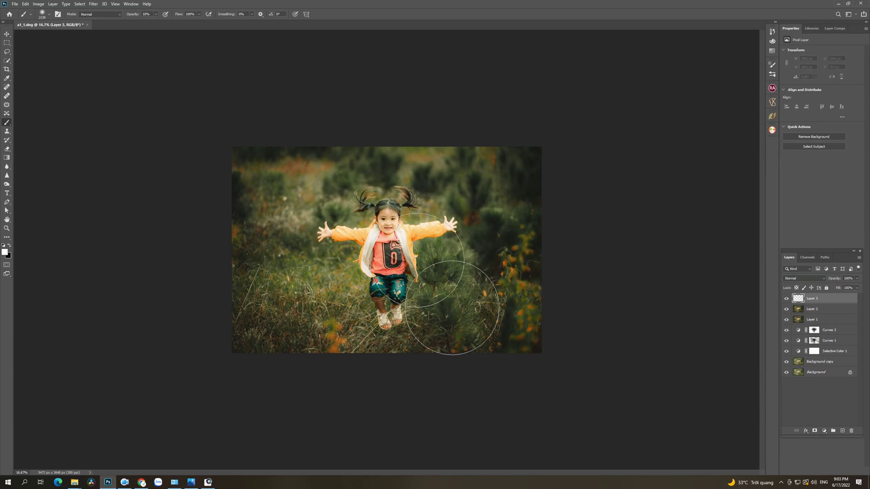
mouse_move(74, 483)
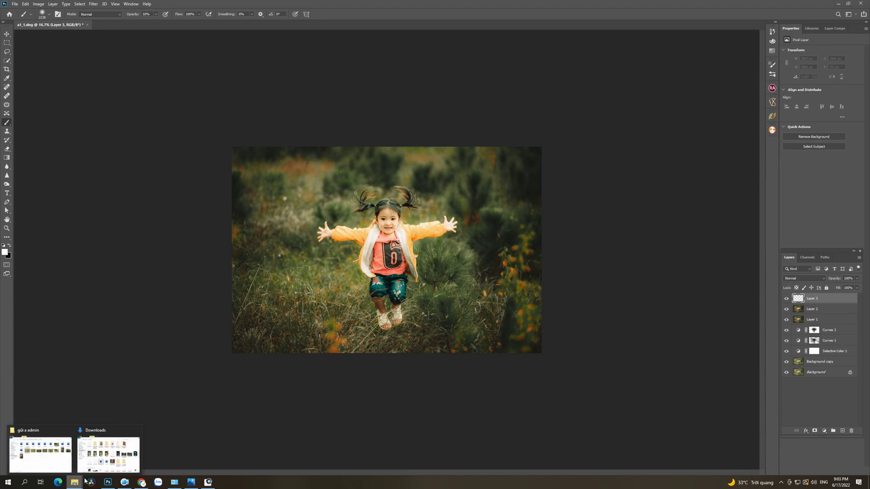
click(107, 460)
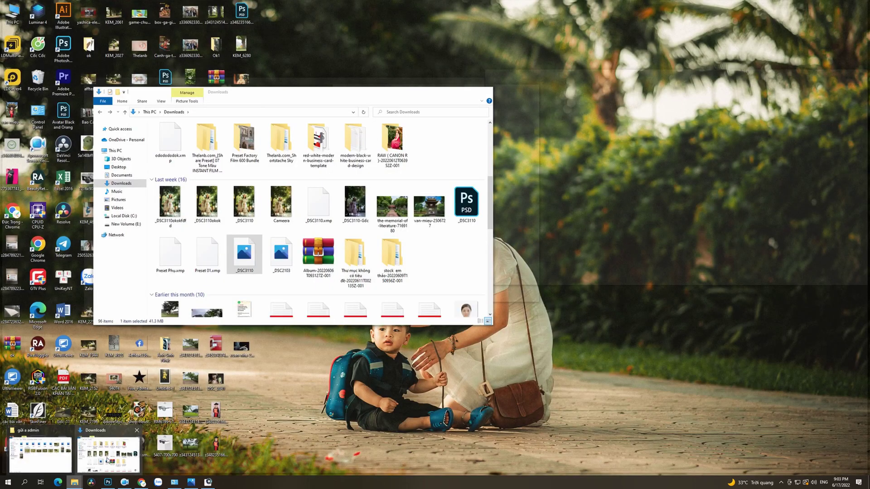
click(107, 460)
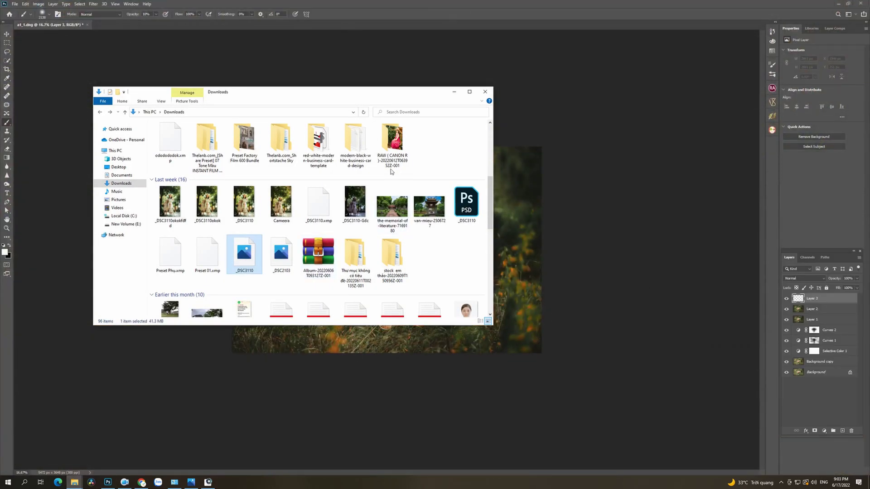
double_click(390, 171)
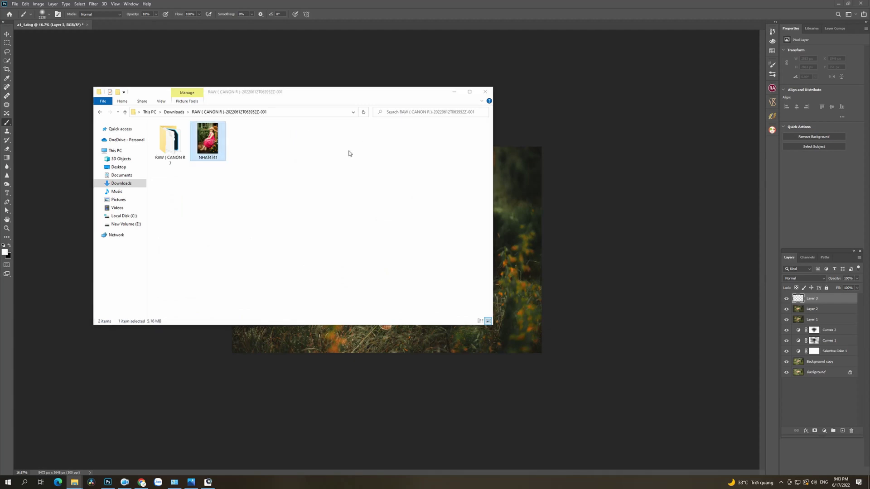
click(641, 6)
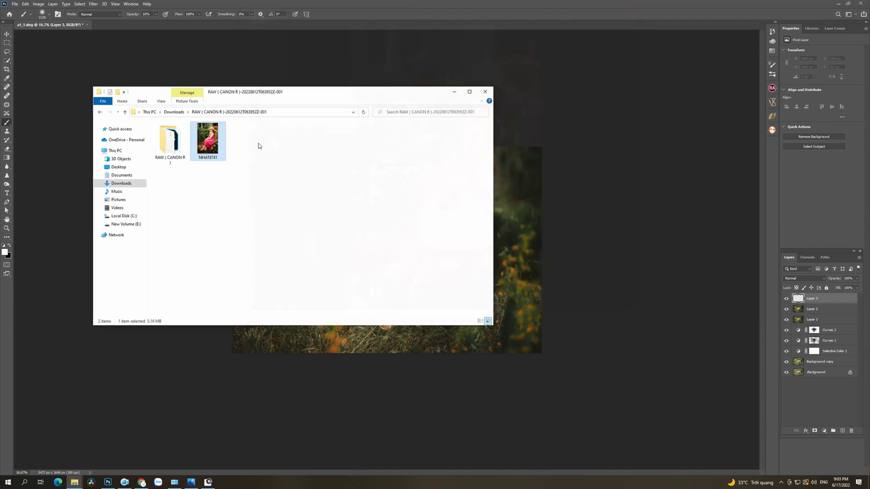
click(100, 113)
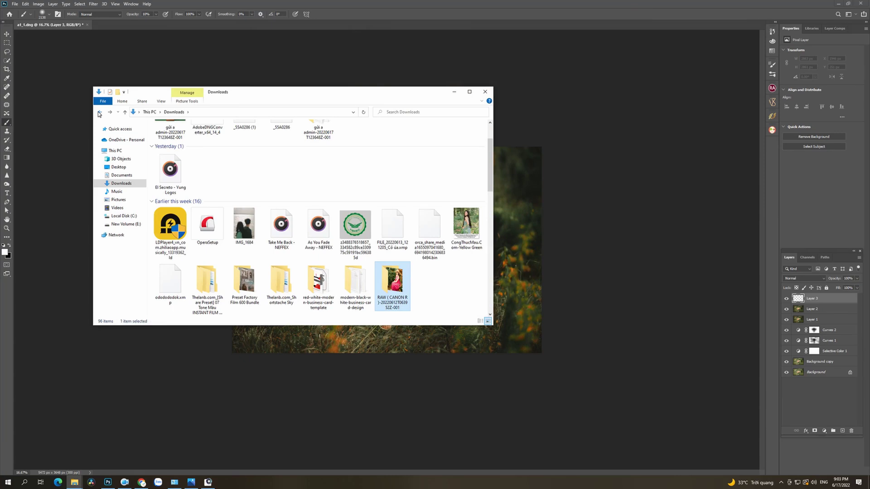
click(100, 112)
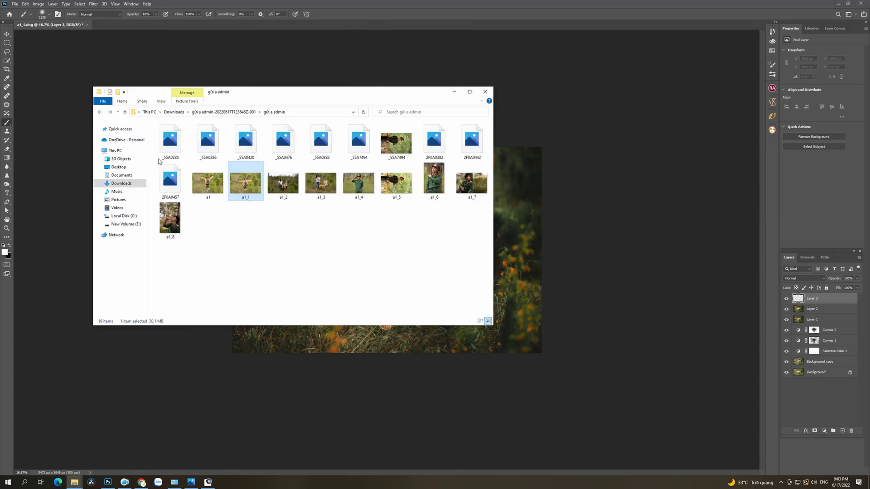
click(126, 225)
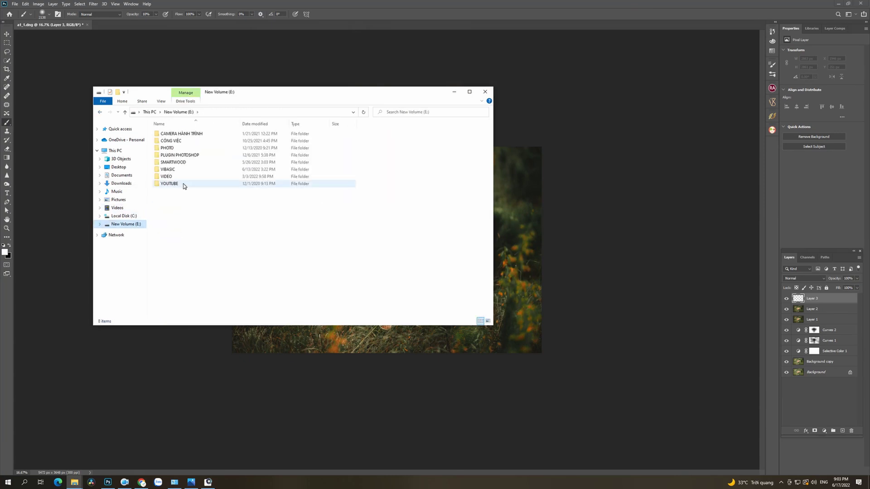
double_click(183, 184)
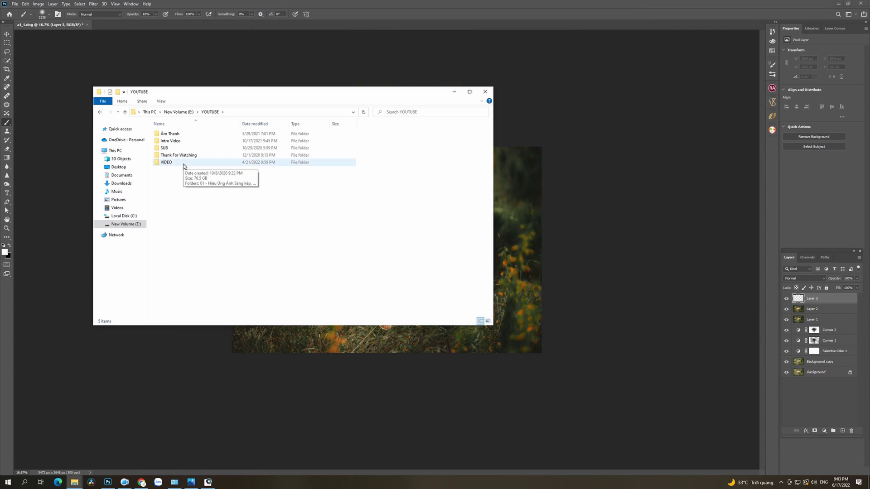
click(132, 226)
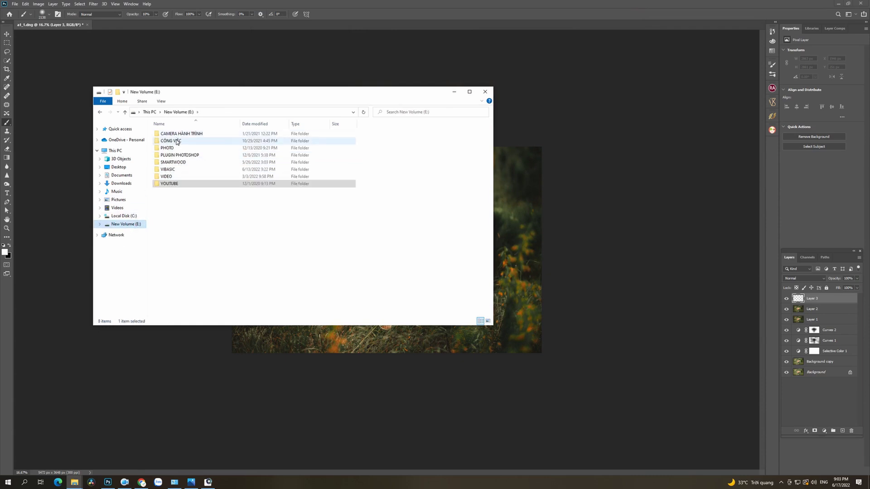
double_click(177, 142)
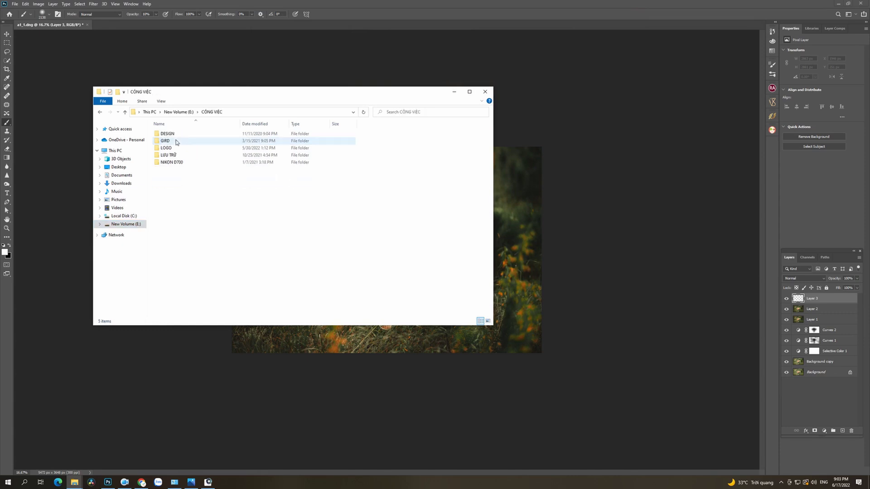
double_click(177, 162)
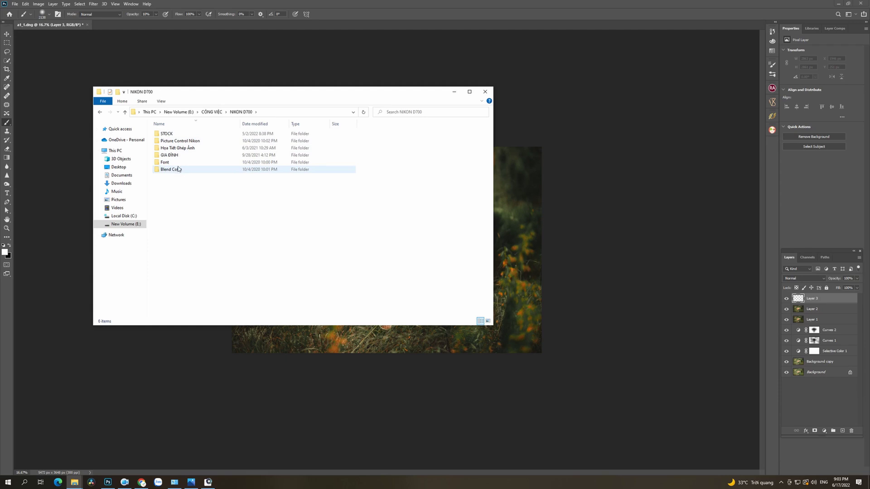
double_click(176, 134)
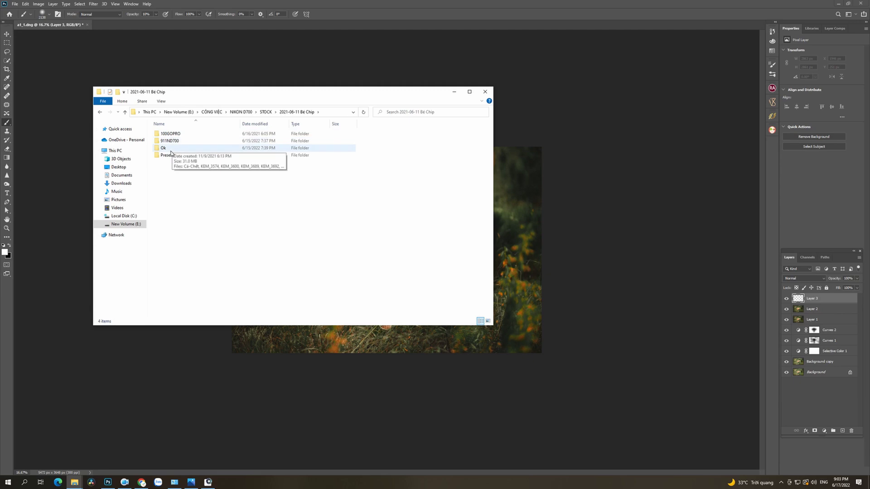
double_click(171, 150)
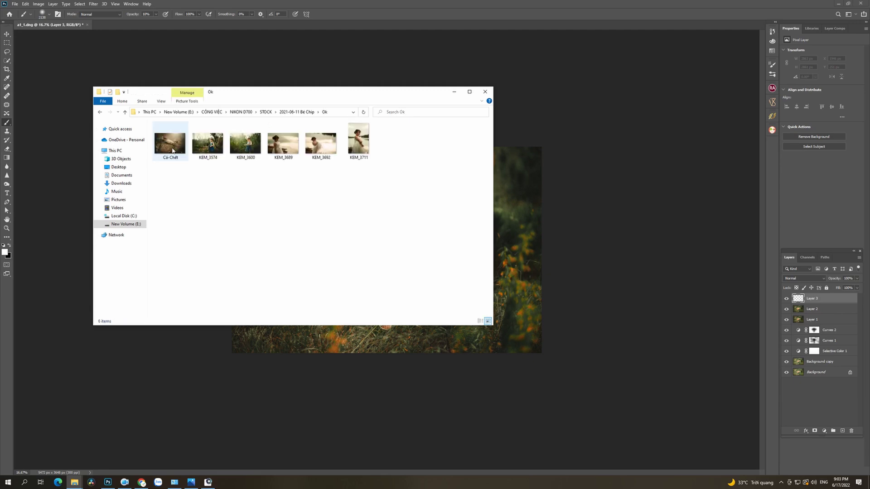
click(101, 112)
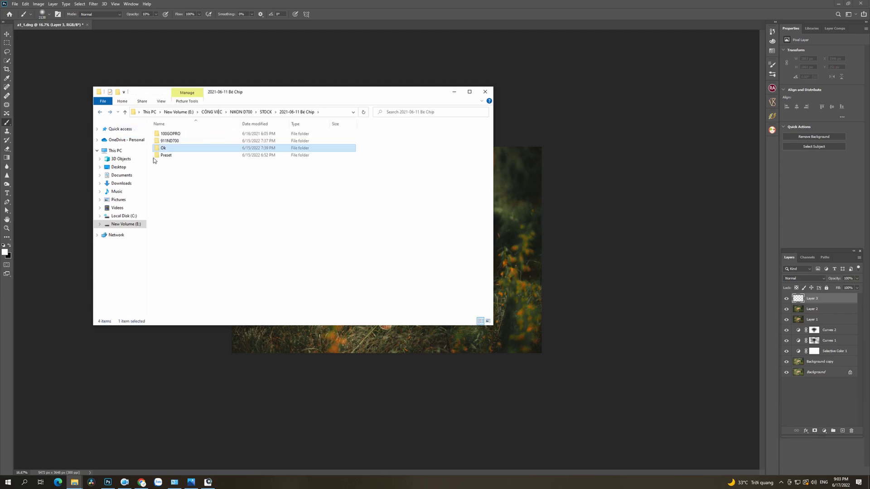
double_click(170, 141)
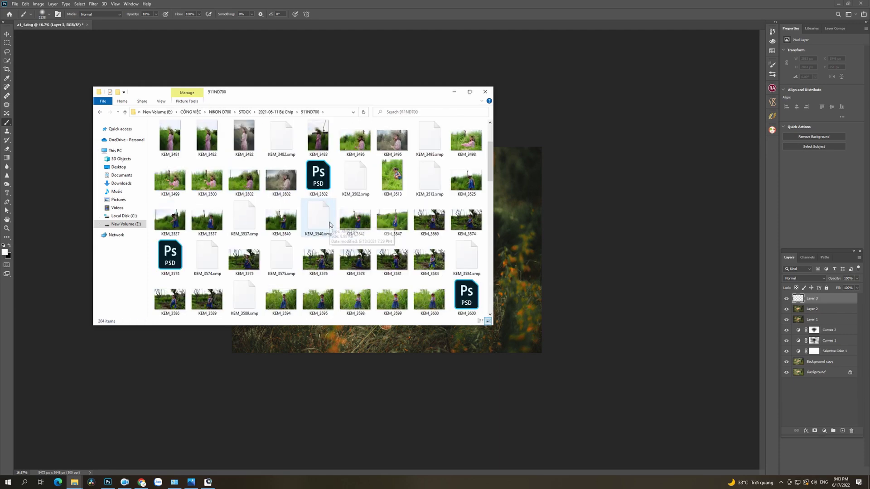
scroll(330, 224, down, 3)
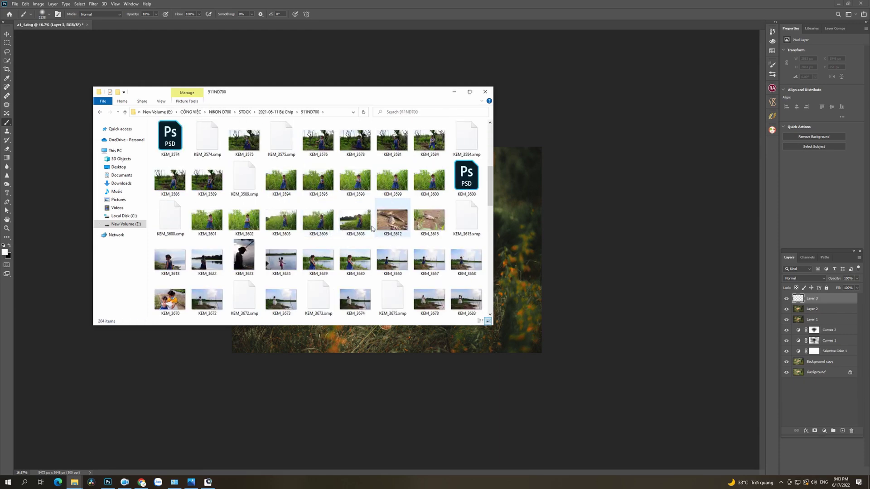
scroll(372, 229, up, 2)
scroll(372, 228, up, 3)
double_click(306, 192)
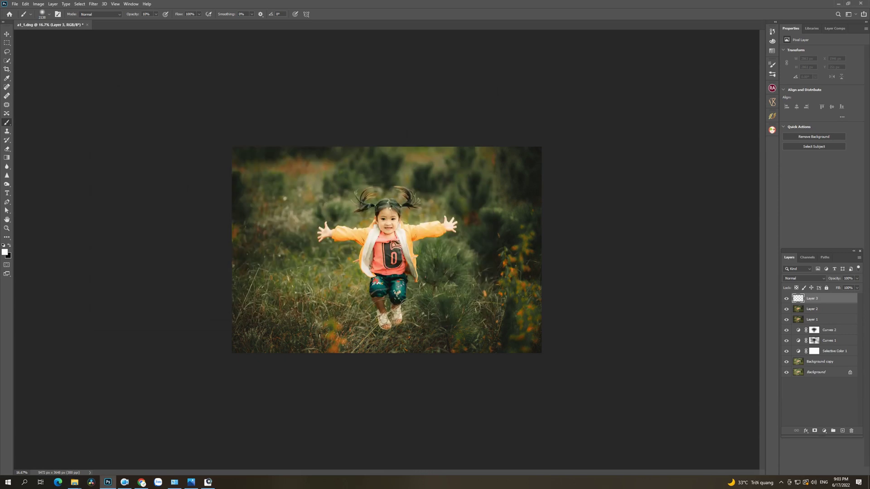
Move the light-glow Group 1 from Cá Chết.psd into the a1_1.dng jumping-girl photo
key(v)
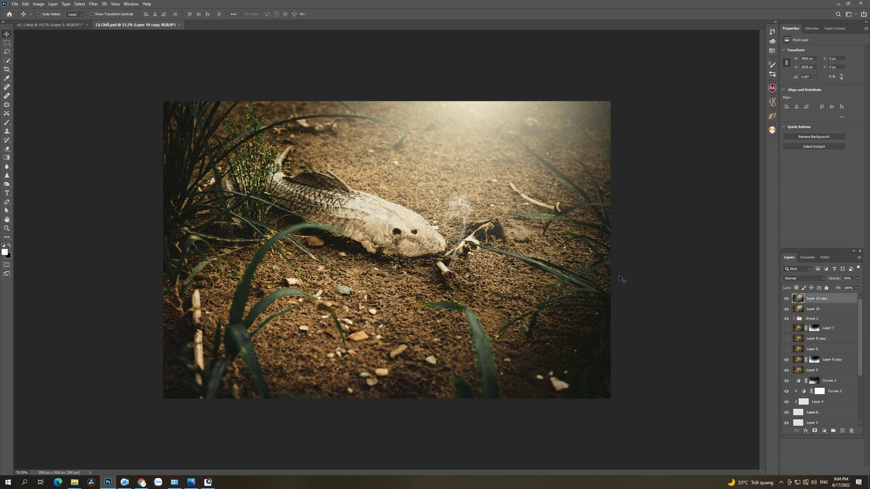
click(811, 319)
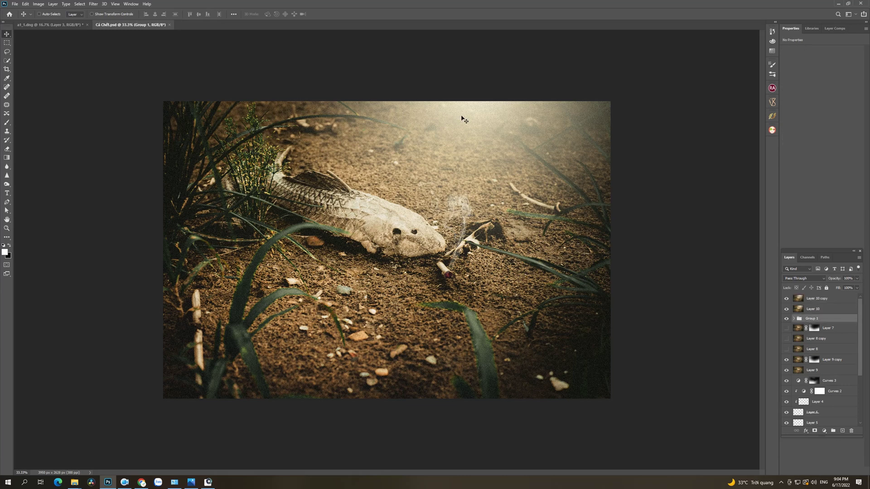
mouse_move(75, 23)
mouse_down()
mouse_move(363, 123)
mouse_move(381, 116)
mouse_move(388, 135)
mouse_up()
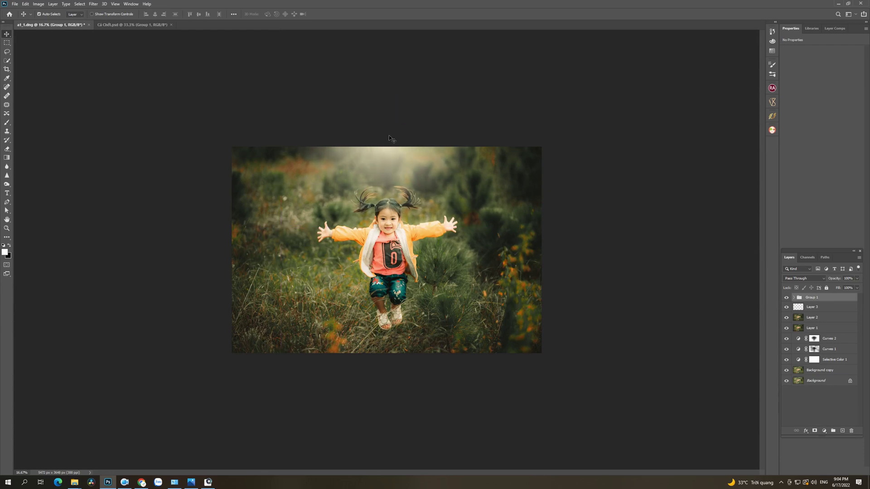
key(ctrl+t)
Enlarge the glow across the photo and move it up and left
drag(493, 233, 635, 375)
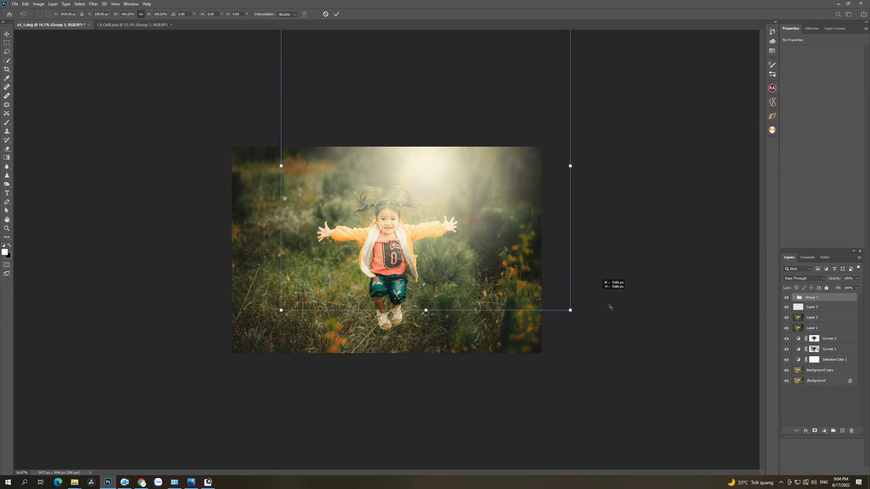
drag(496, 240, 424, 115)
key(Return)
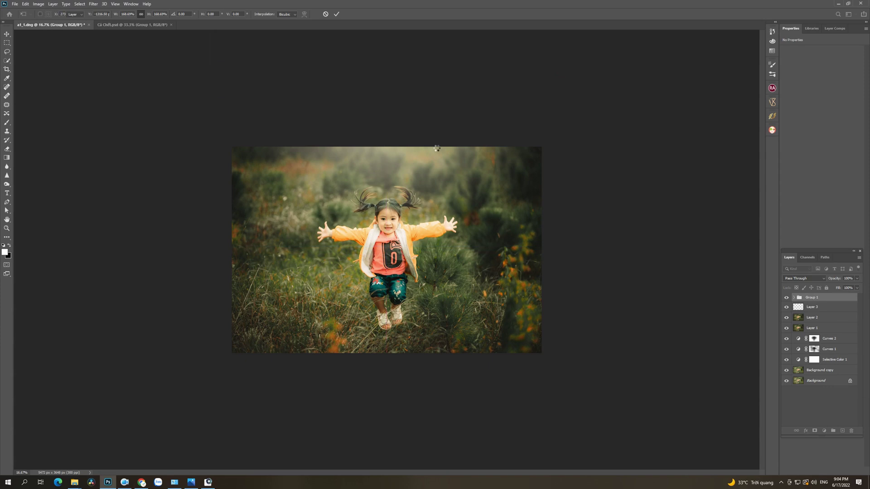
key(z)
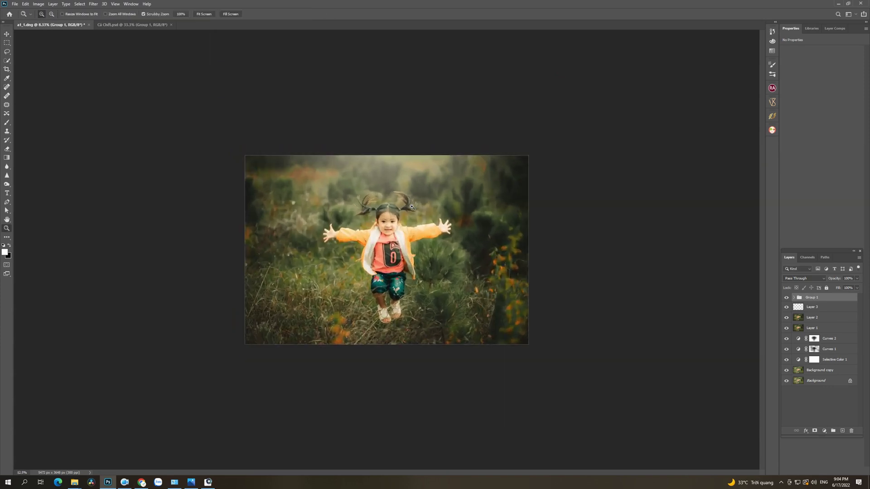
Shrink the glow slightly and shift it right and down
key(ctrl+t)
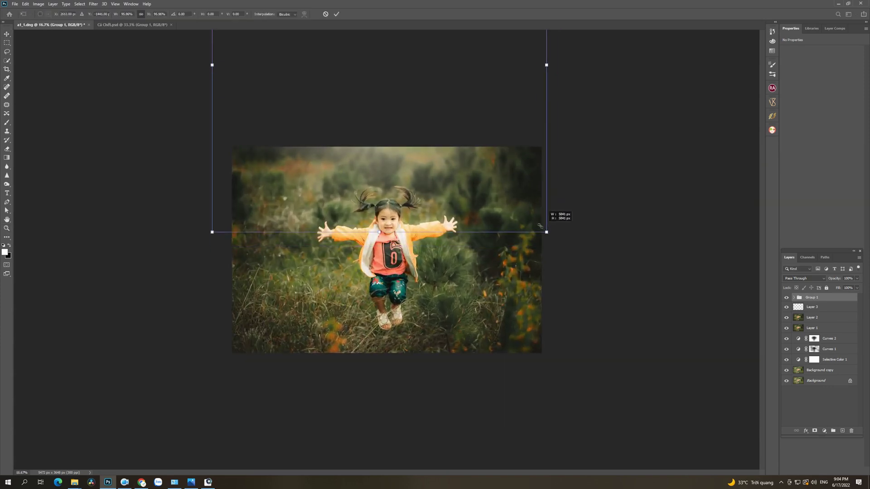
drag(563, 249, 517, 202)
mouse_move(474, 172)
mouse_down()
mouse_move(546, 209)
mouse_move(499, 219)
mouse_up()
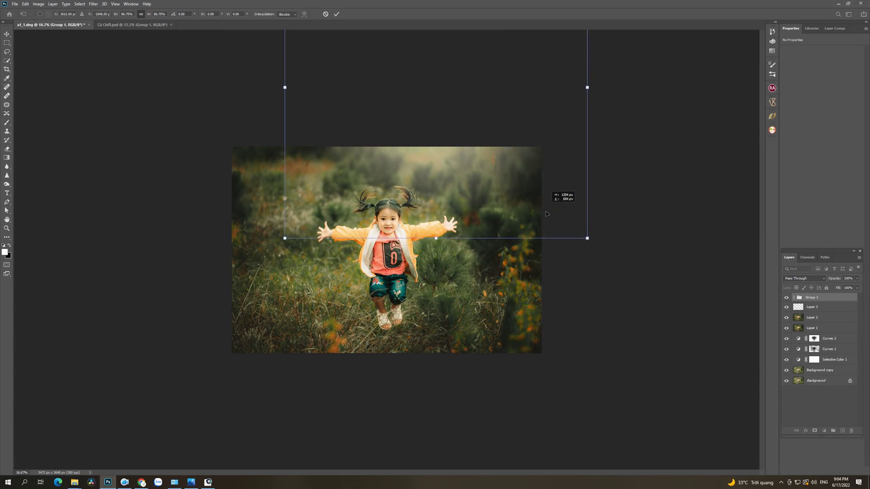
key(Return)
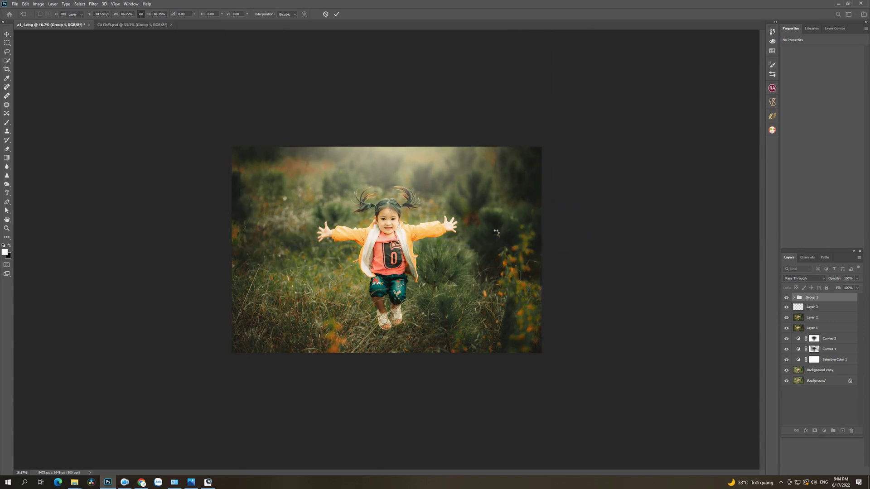
drag(414, 179, 466, 202)
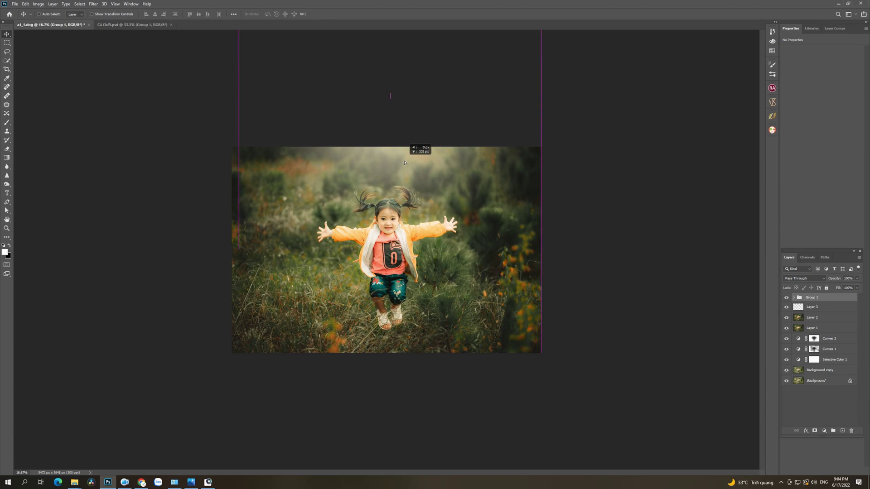
Scale the glow to about 91 percent and move it down and left
key(ctrl+t)
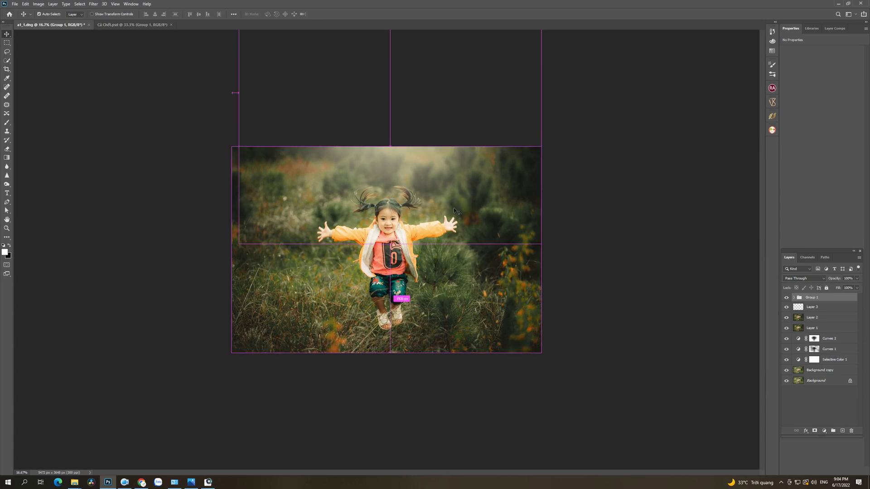
drag(239, 244, 255, 229)
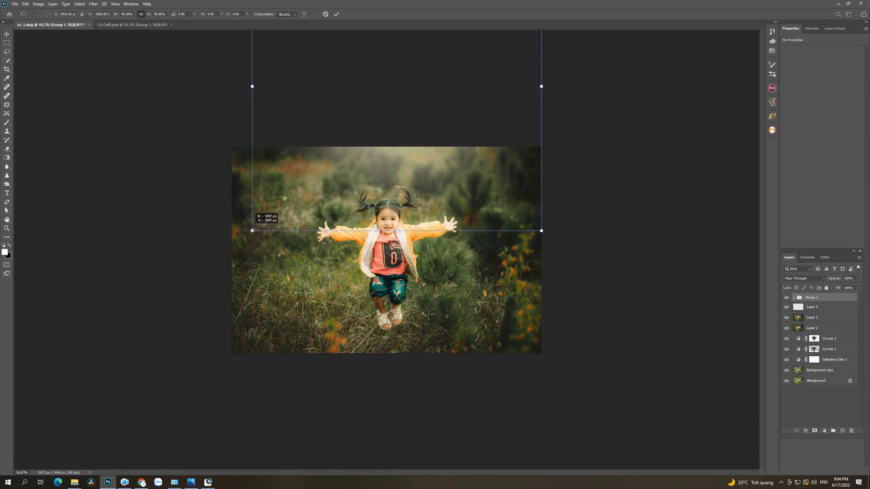
mouse_move(382, 131)
mouse_down()
mouse_move(376, 153)
mouse_move(375, 144)
mouse_up()
drag(248, 248, 257, 235)
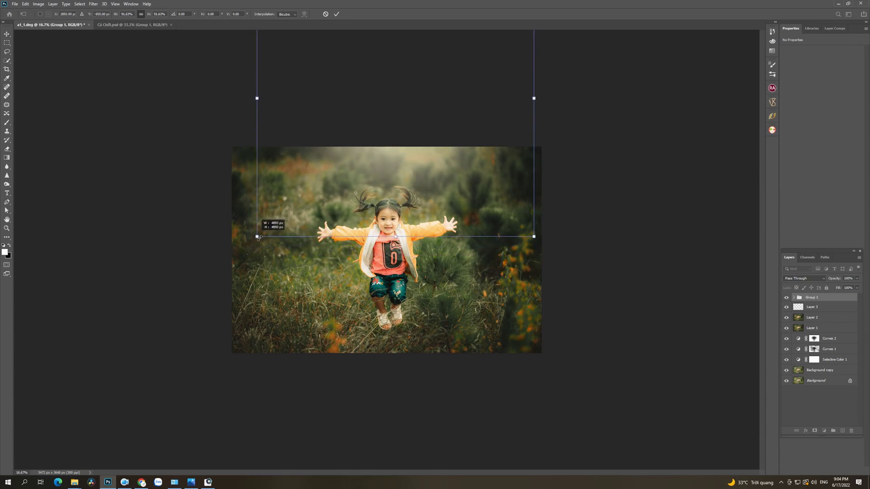
drag(399, 130, 392, 143)
key(Return)
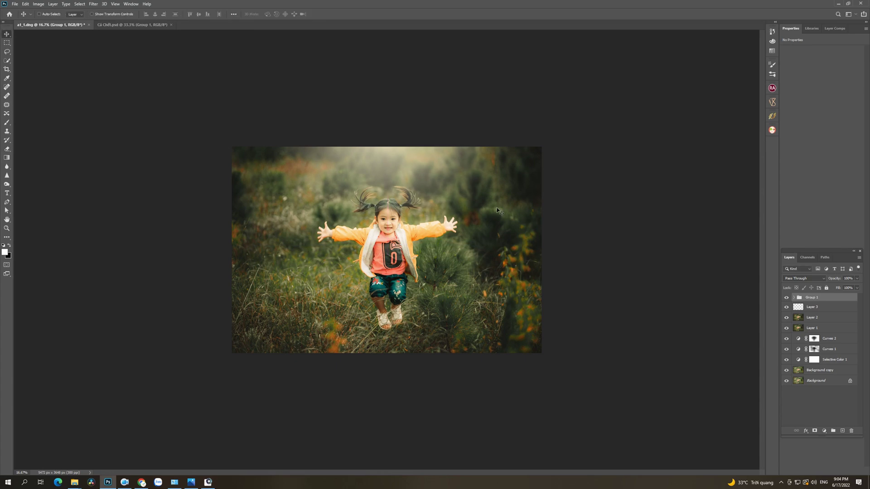
Enlarge the glow to a little over 106 percent
key(ctrl+minus)
key(ctrl+plus)
key(ctrl+plus)
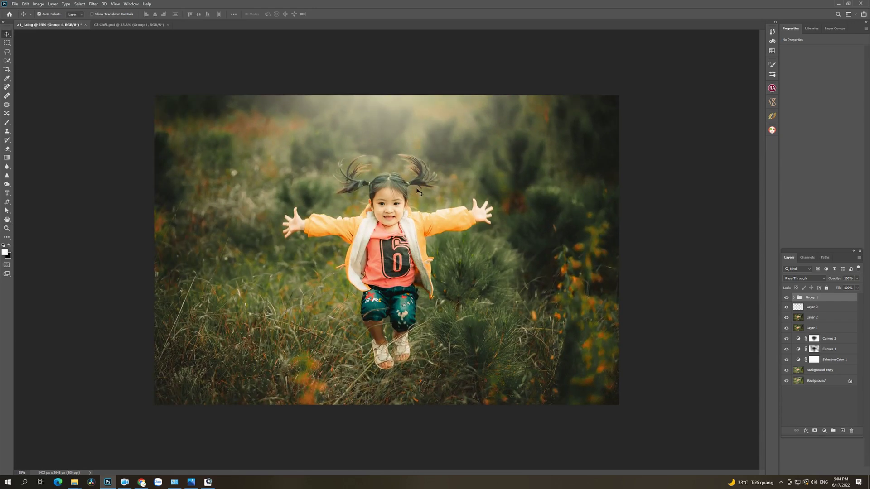
key(ctrl+t)
drag(179, 243, 154, 265)
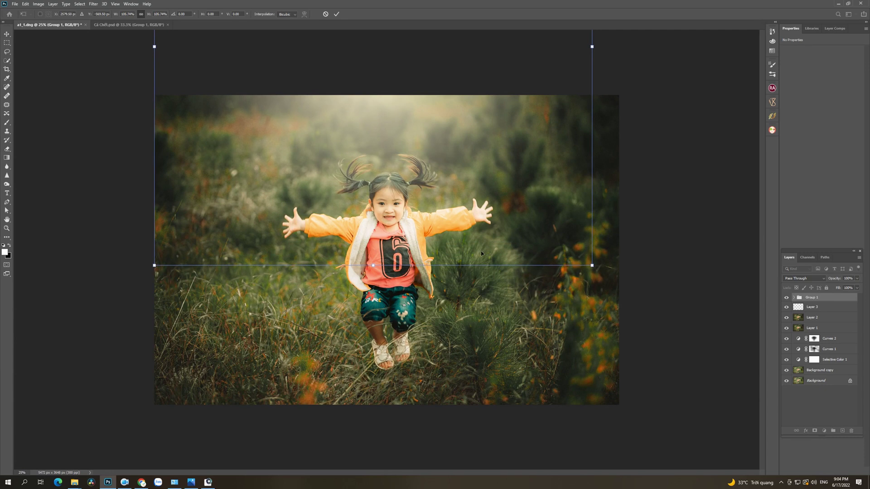
drag(598, 271, 621, 295)
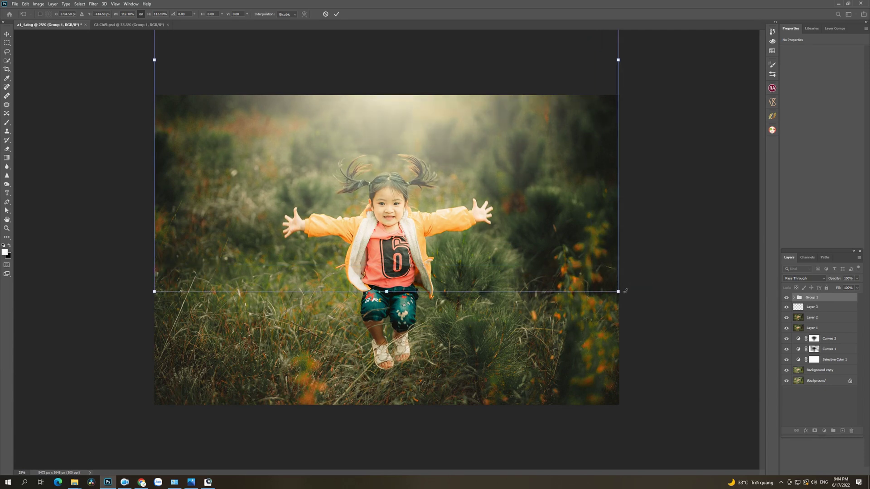
key(Return)
Shift the glow over the photo's upper-left area, checking placement at different zooms
drag(392, 131, 393, 118)
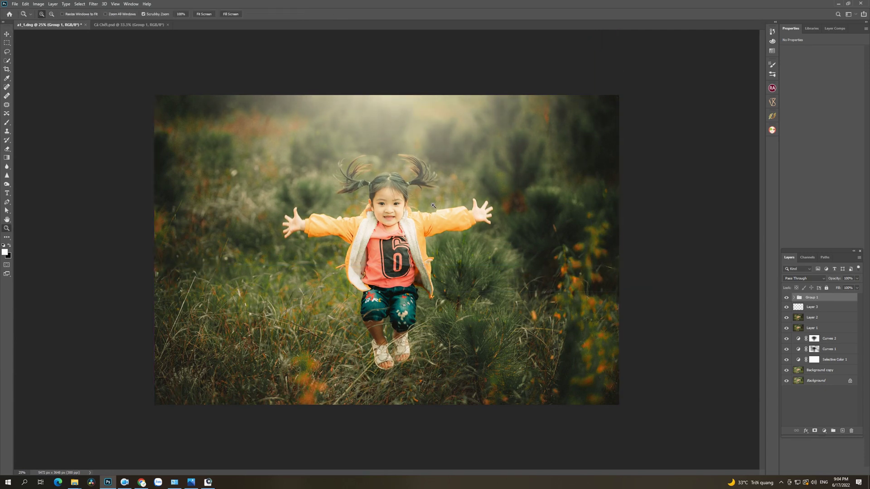
key(ctrl+minus)
drag(422, 196, 386, 189)
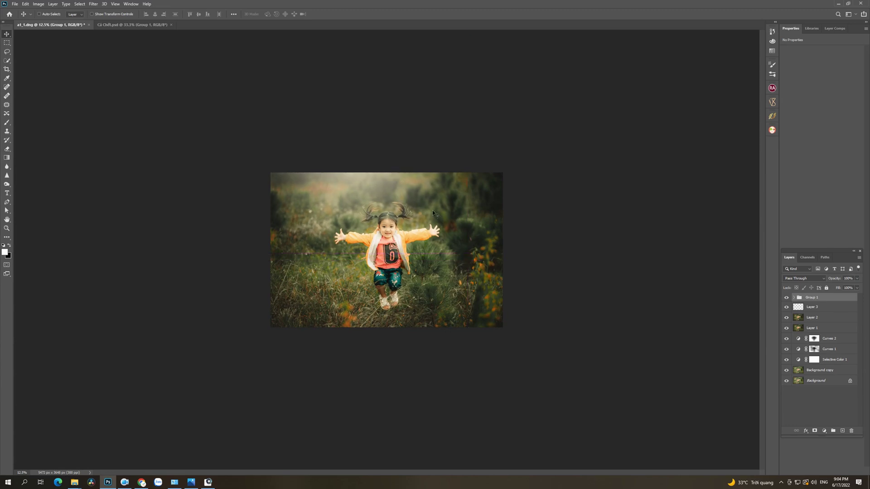
key(ctrl+plus)
mouse_move(382, 188)
mouse_down()
mouse_move(365, 181)
mouse_move(389, 182)
mouse_up()
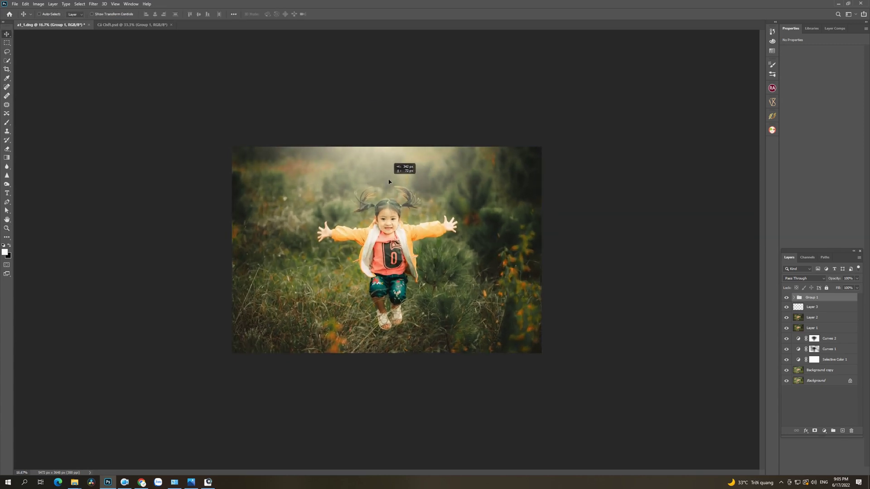
key(ctrl+minus)
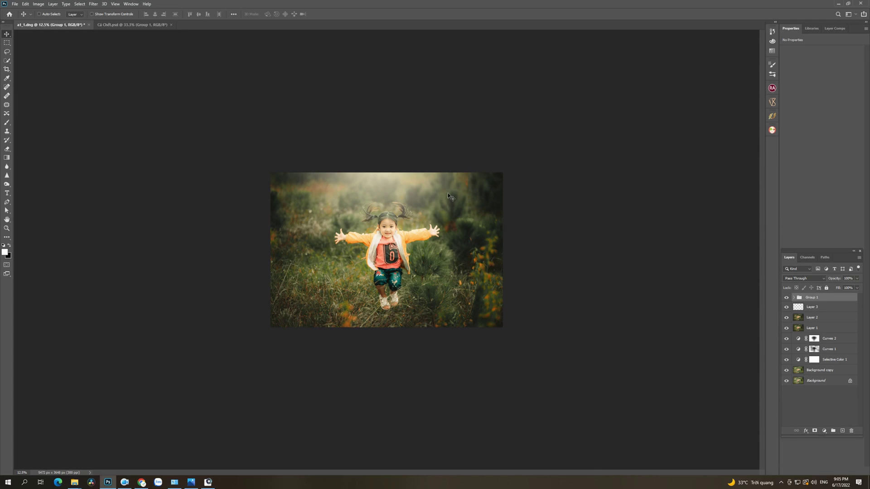
drag(426, 194, 421, 191)
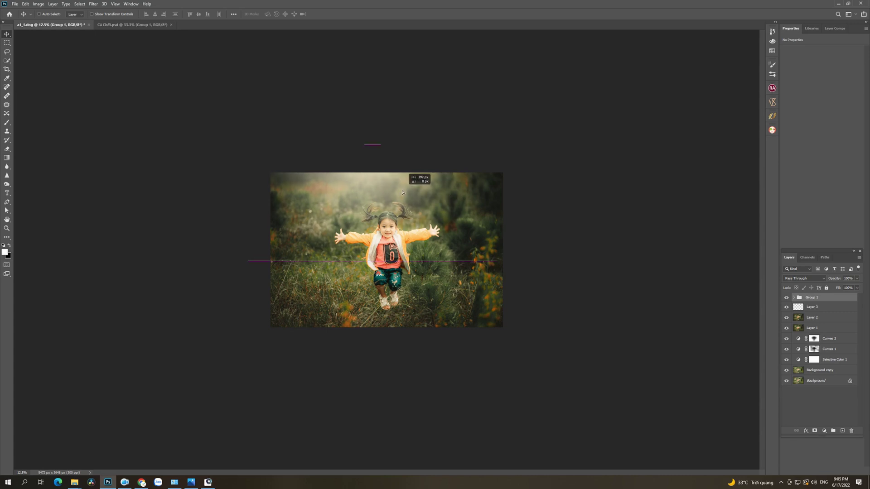
key(ctrl+plus)
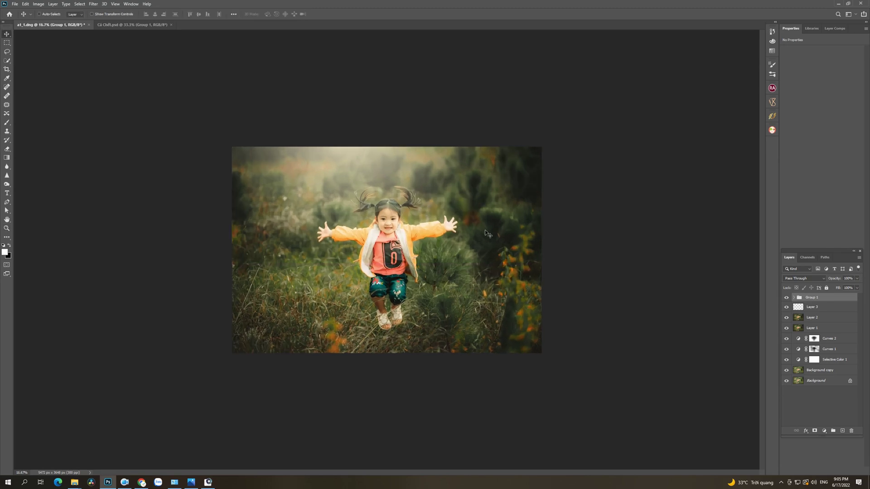
Reselect Group 1 and add a white layer mask to it
click(818, 423)
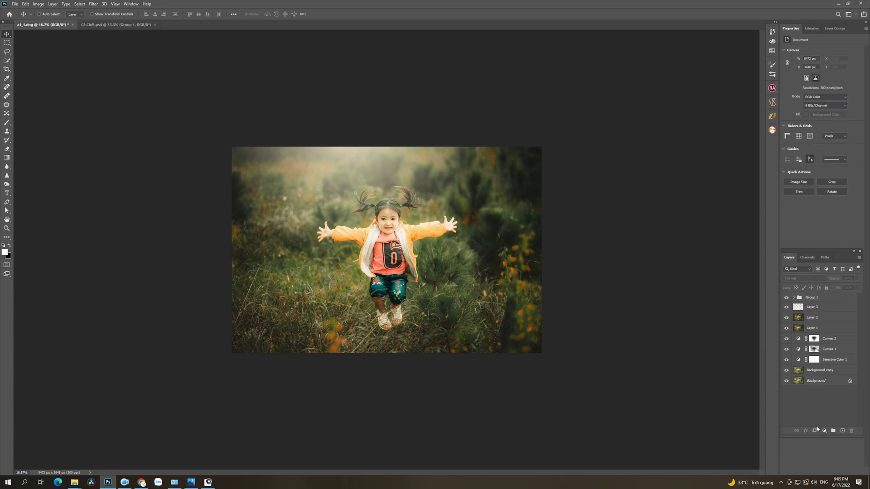
click(821, 298)
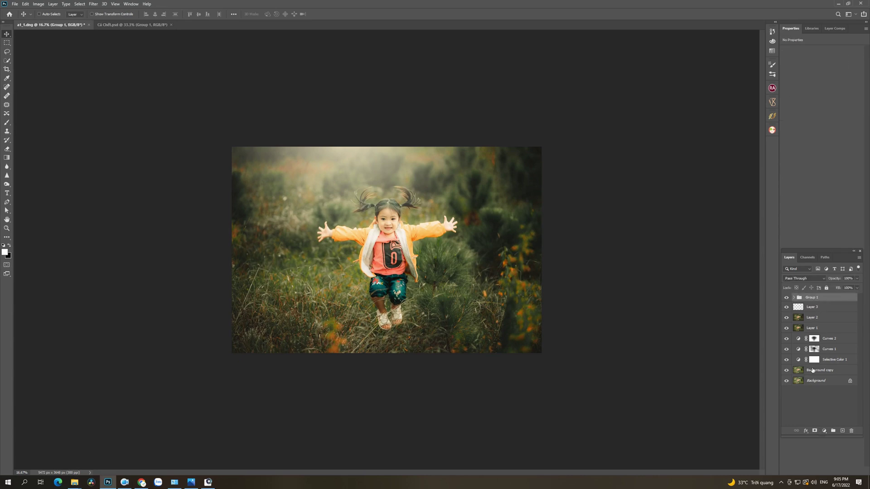
click(815, 431)
Set up a large soft brush at 5 percent opacity for the mask
key(b)
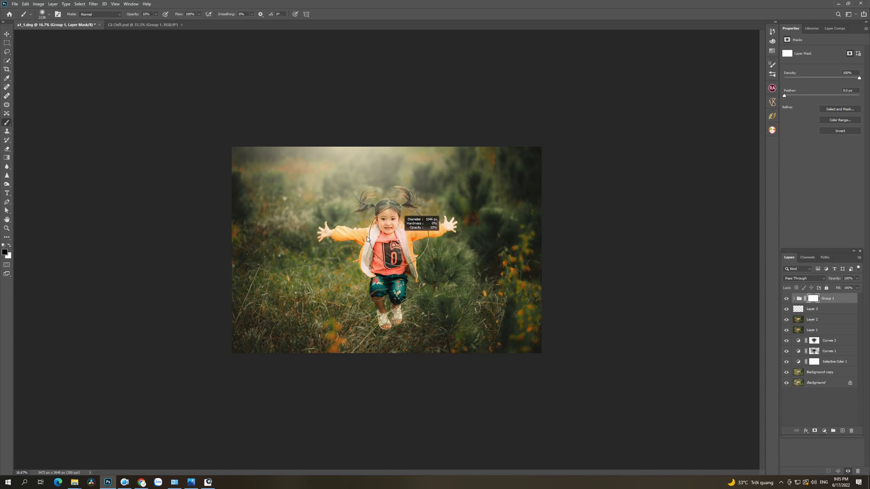
mouse_move(367, 239)
mouse_down()
mouse_move(388, 228)
mouse_move(402, 234)
mouse_up()
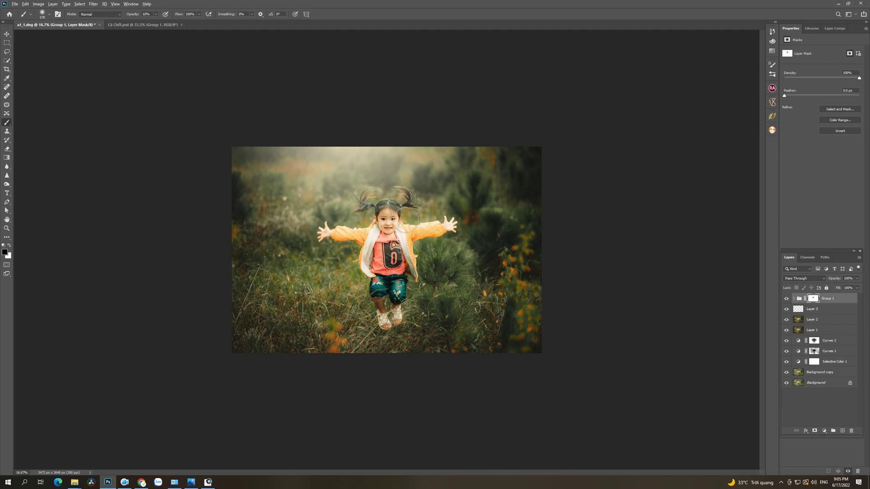
key(bracketright)
key(bracketright)
key(bracketright)
key(0)
key(5)
key(z)
alt+click(393, 261)
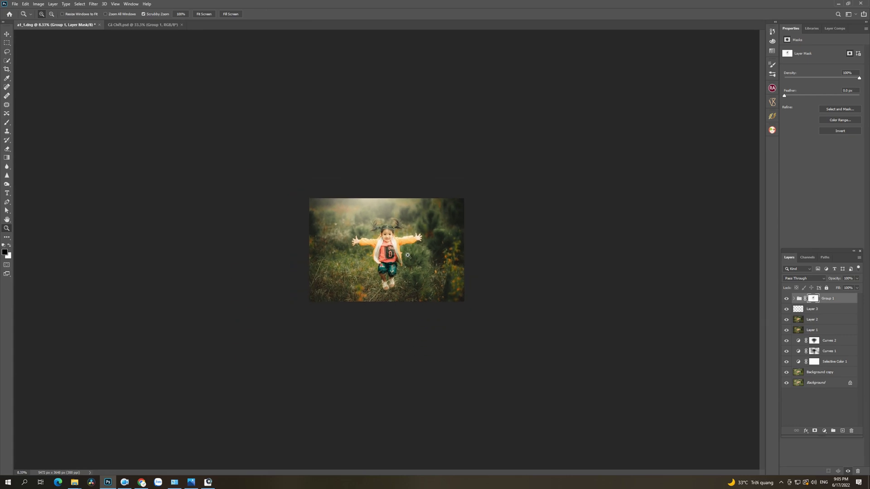
key(v)
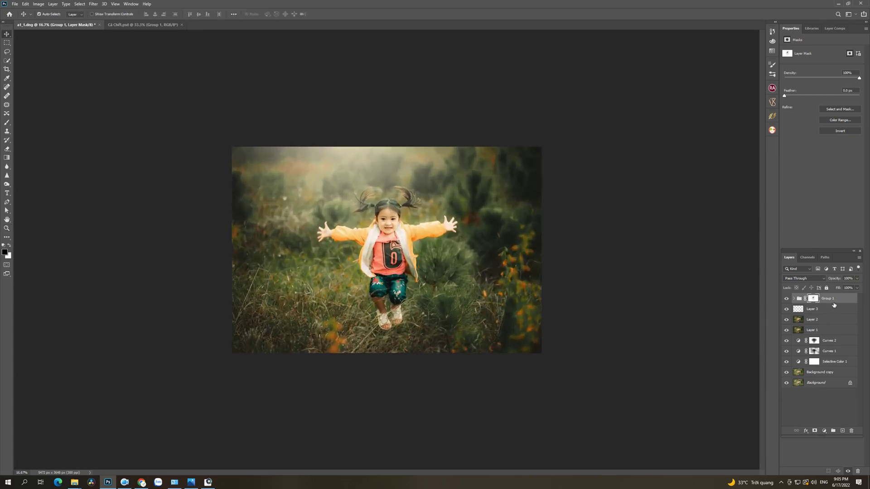